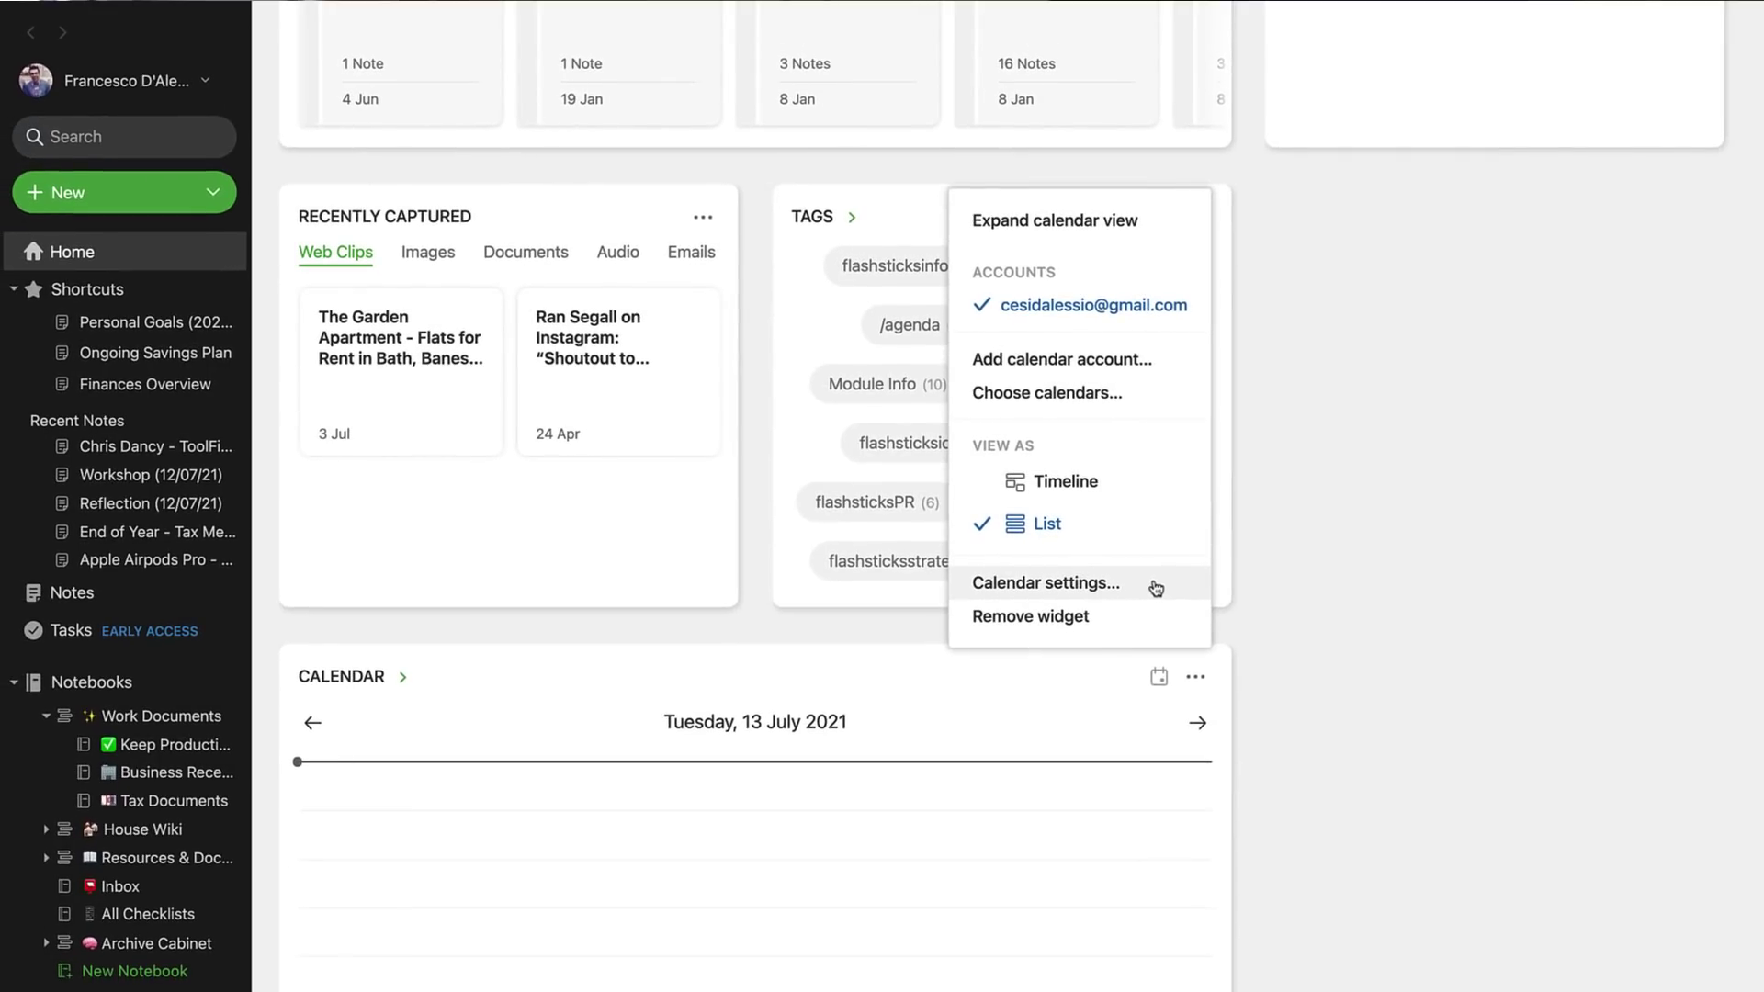
click(1156, 586)
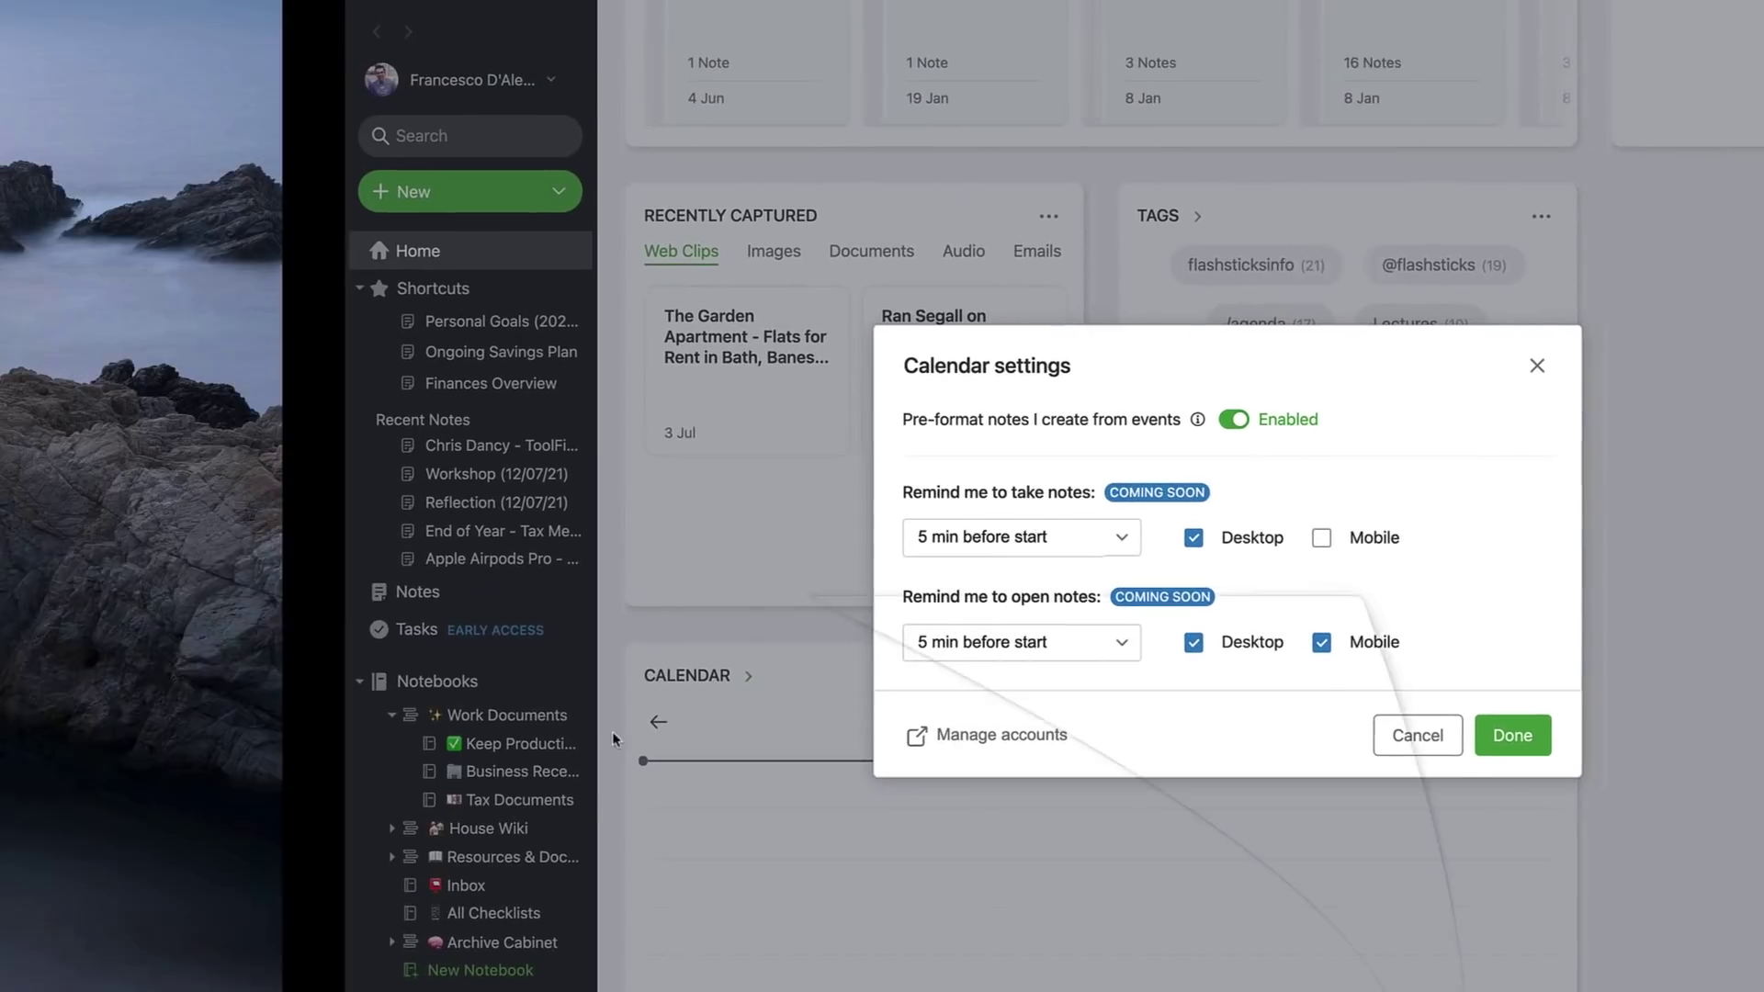
click(638, 607)
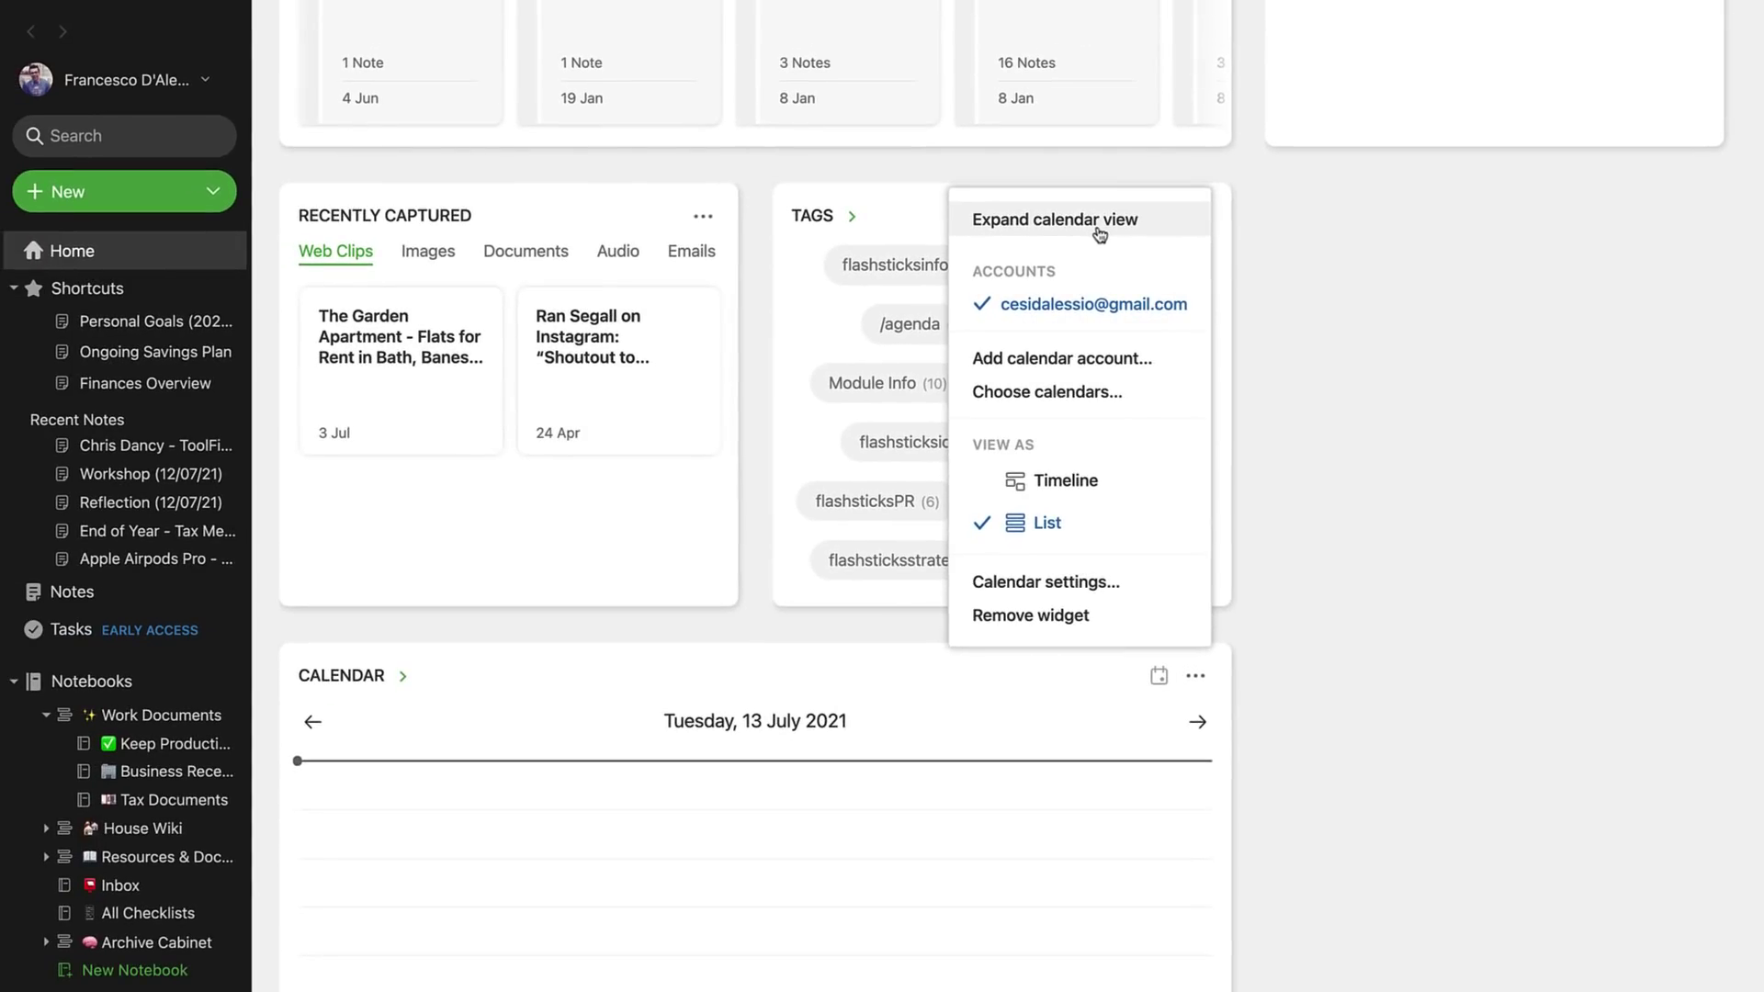
- Expand the calendar and show Friday 16 July 2021's Formula 1 practice sessions
click(630, 191)
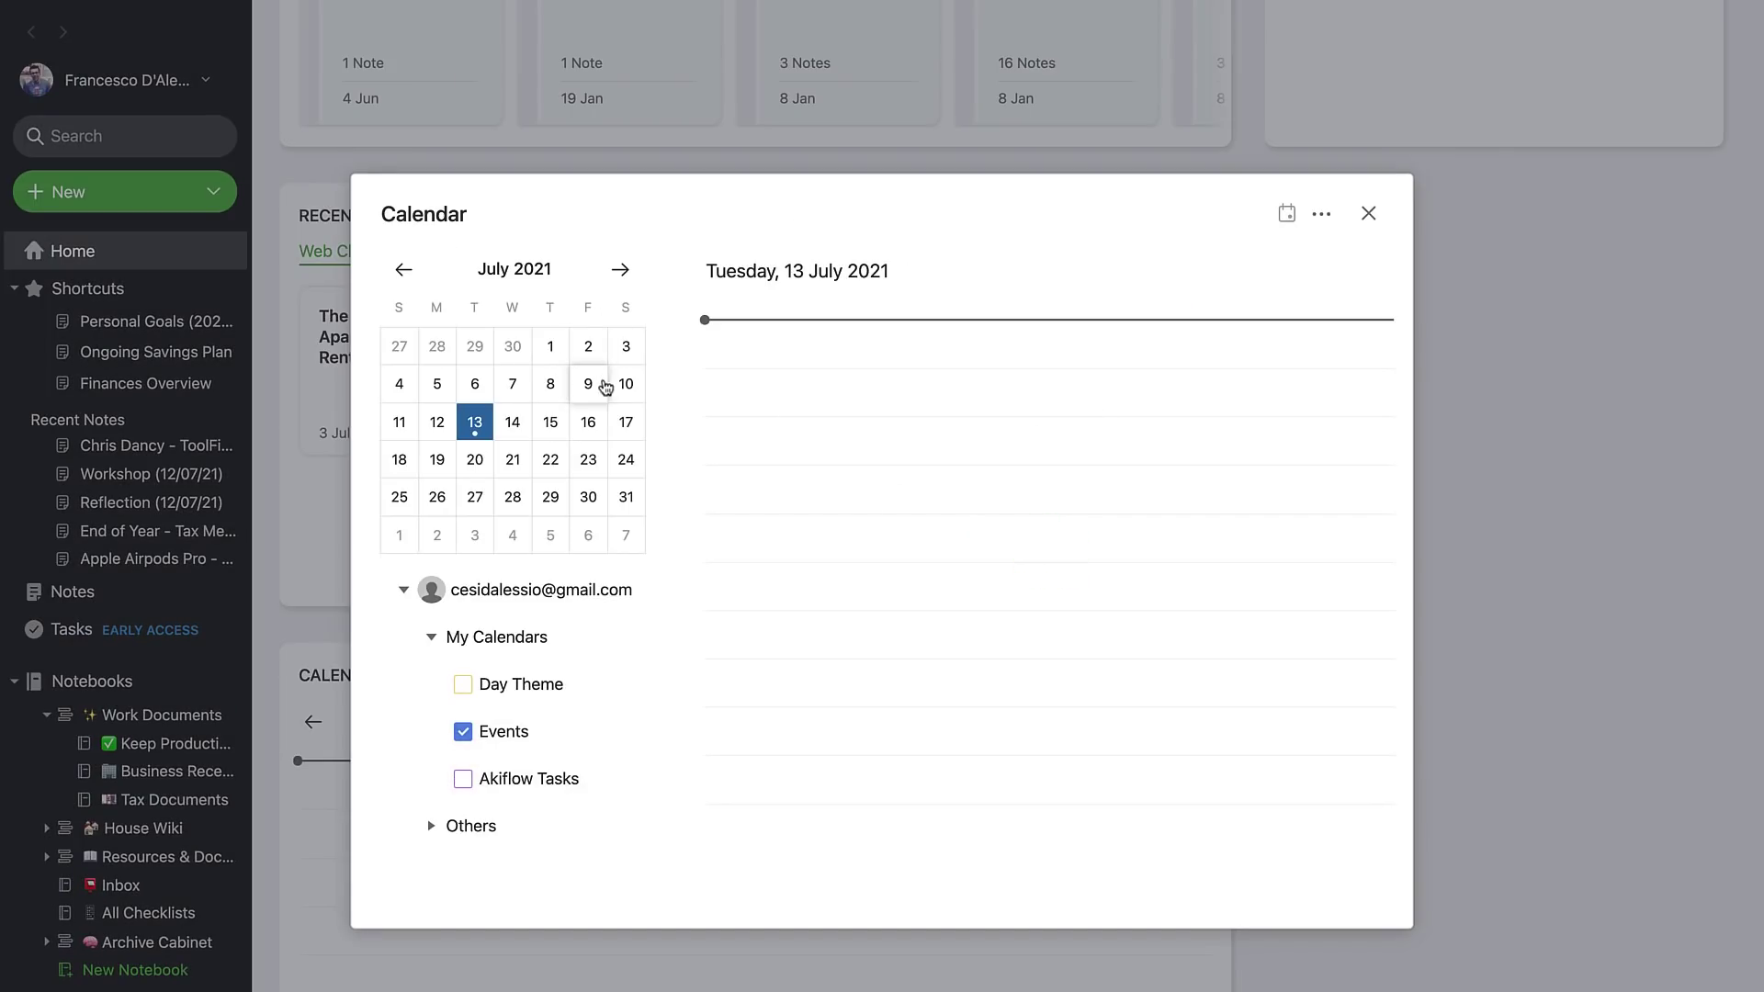
click(597, 423)
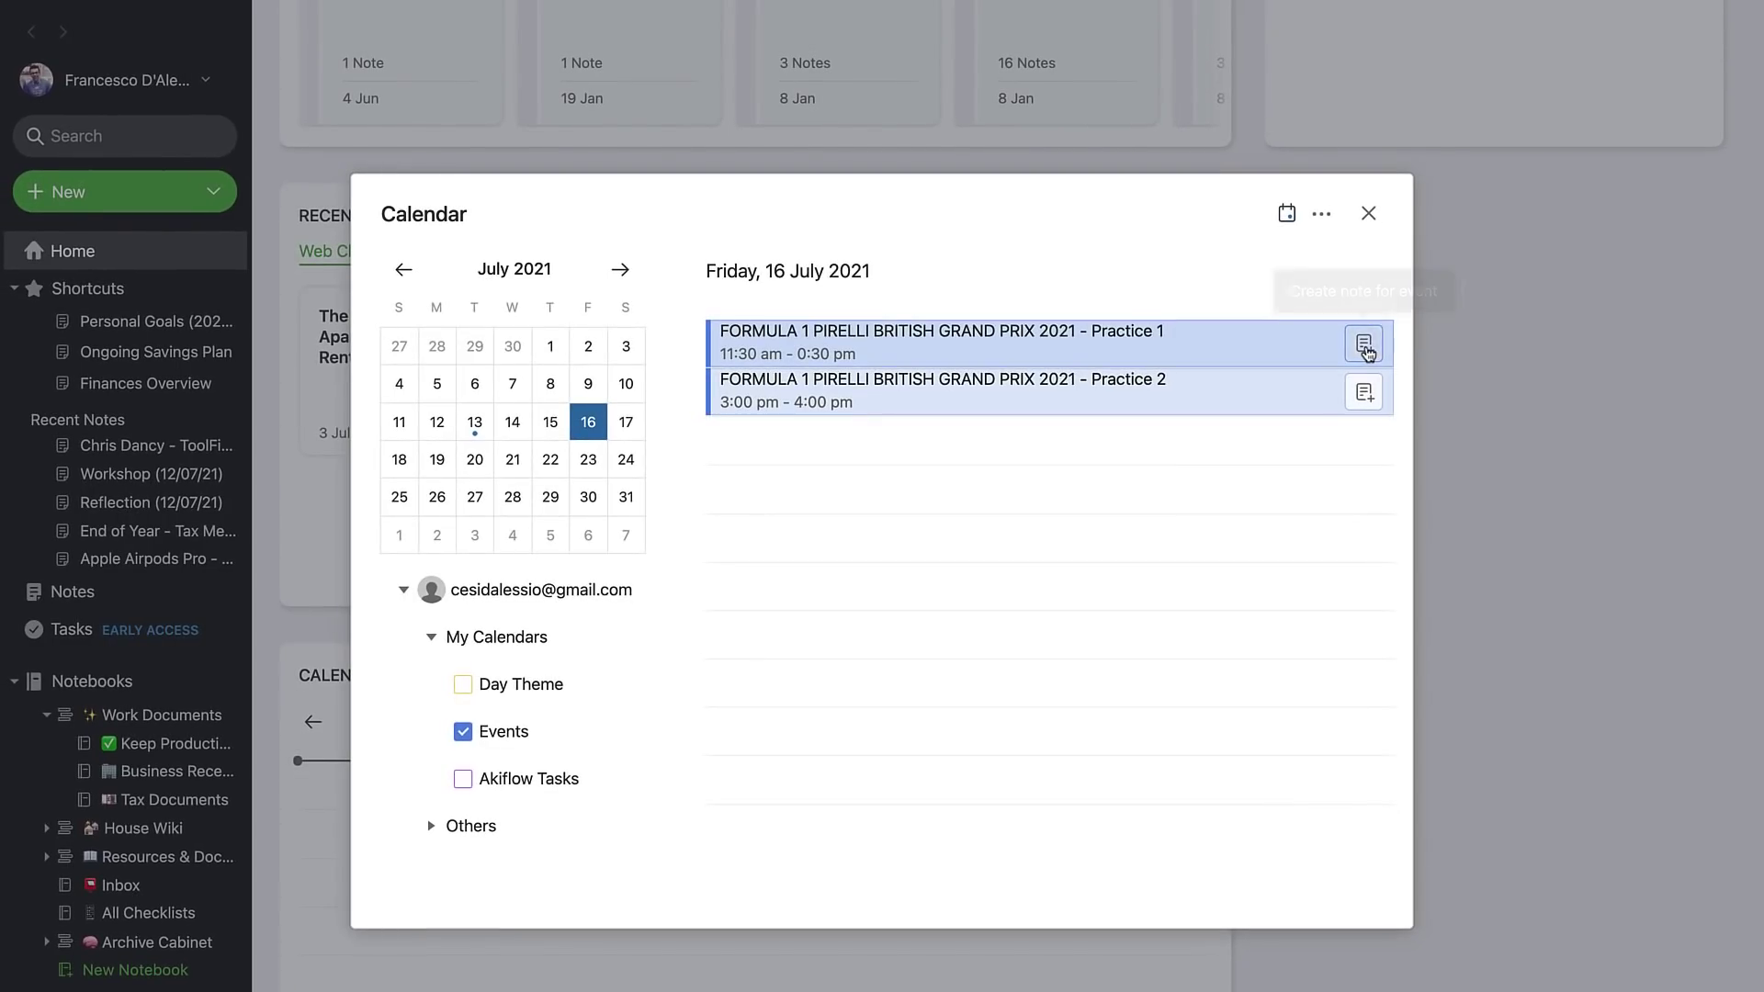
click(1364, 347)
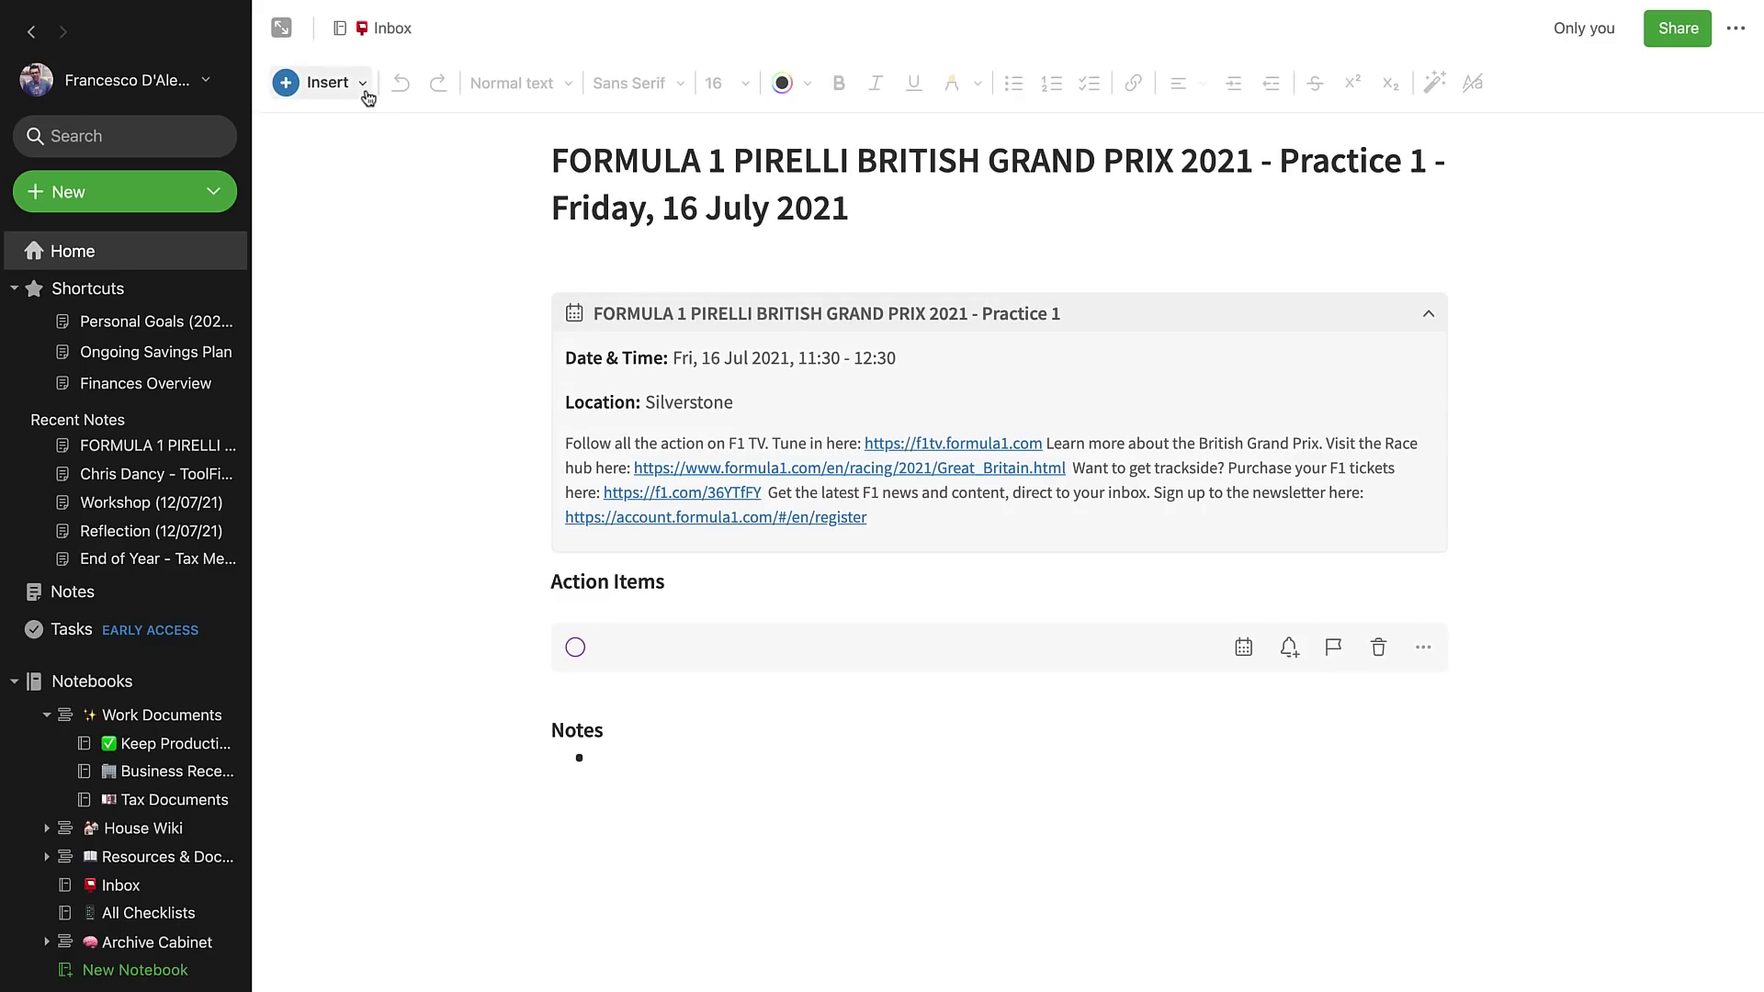
- Start inserting a calendar event in the new note and bring the picker to July 2021
click(360, 92)
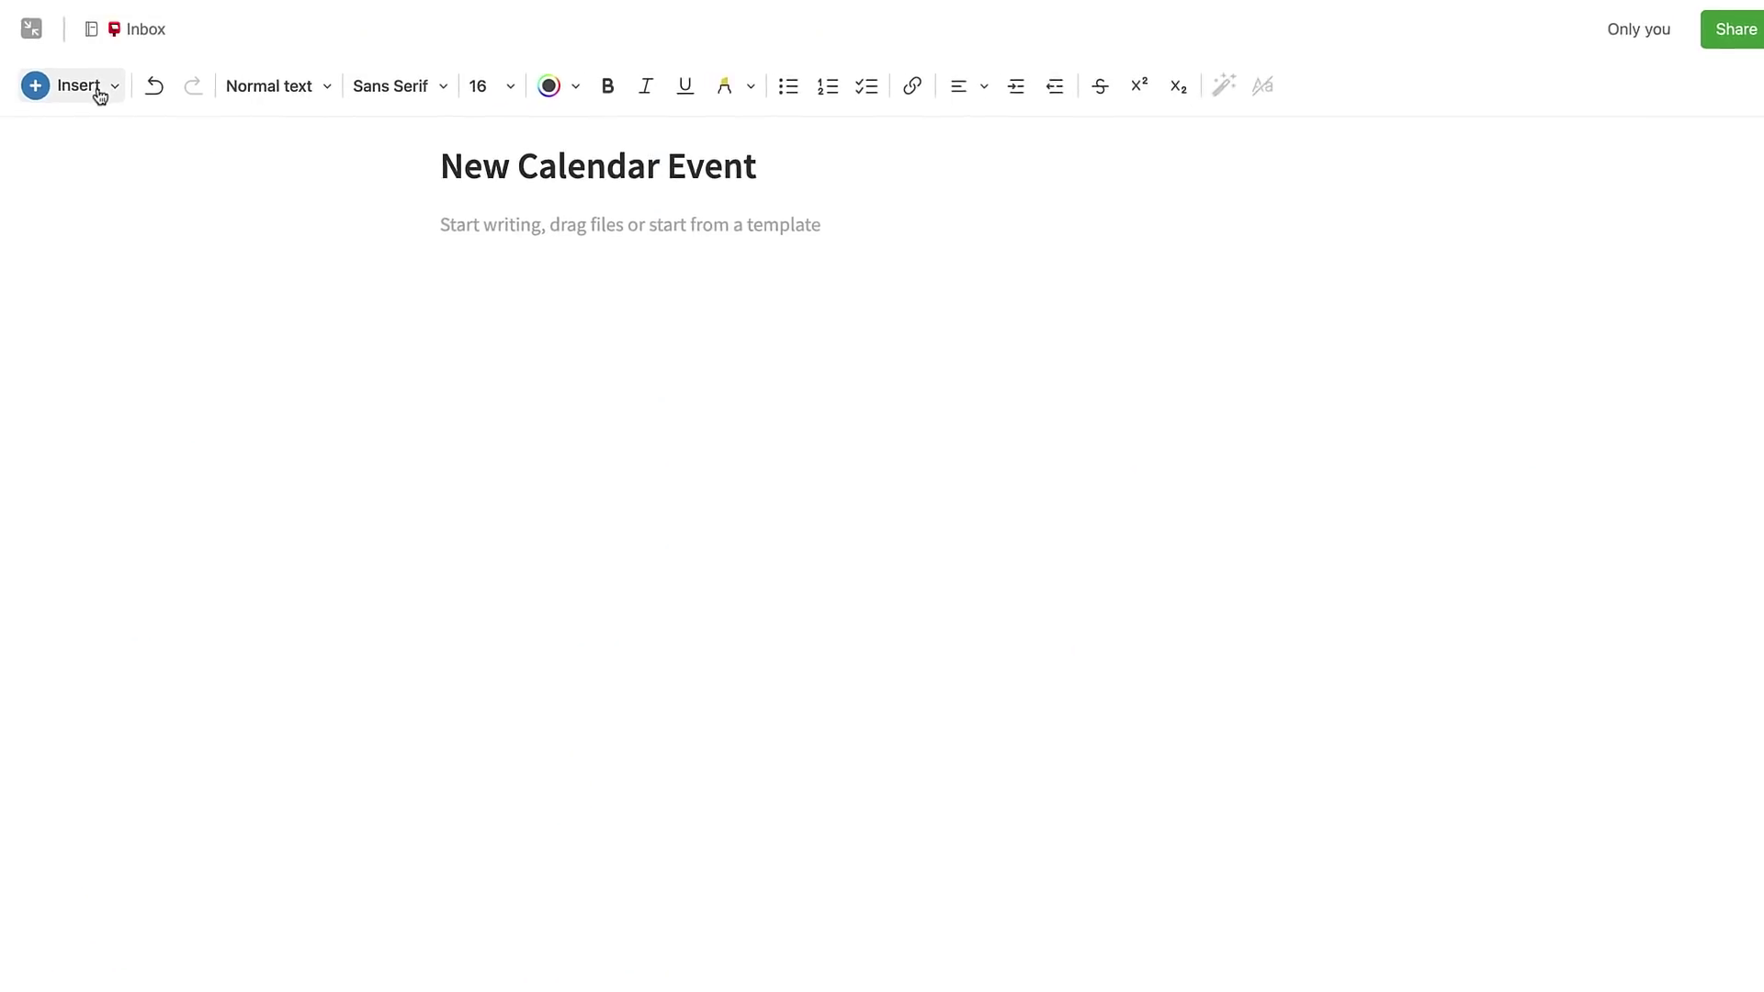
click(96, 86)
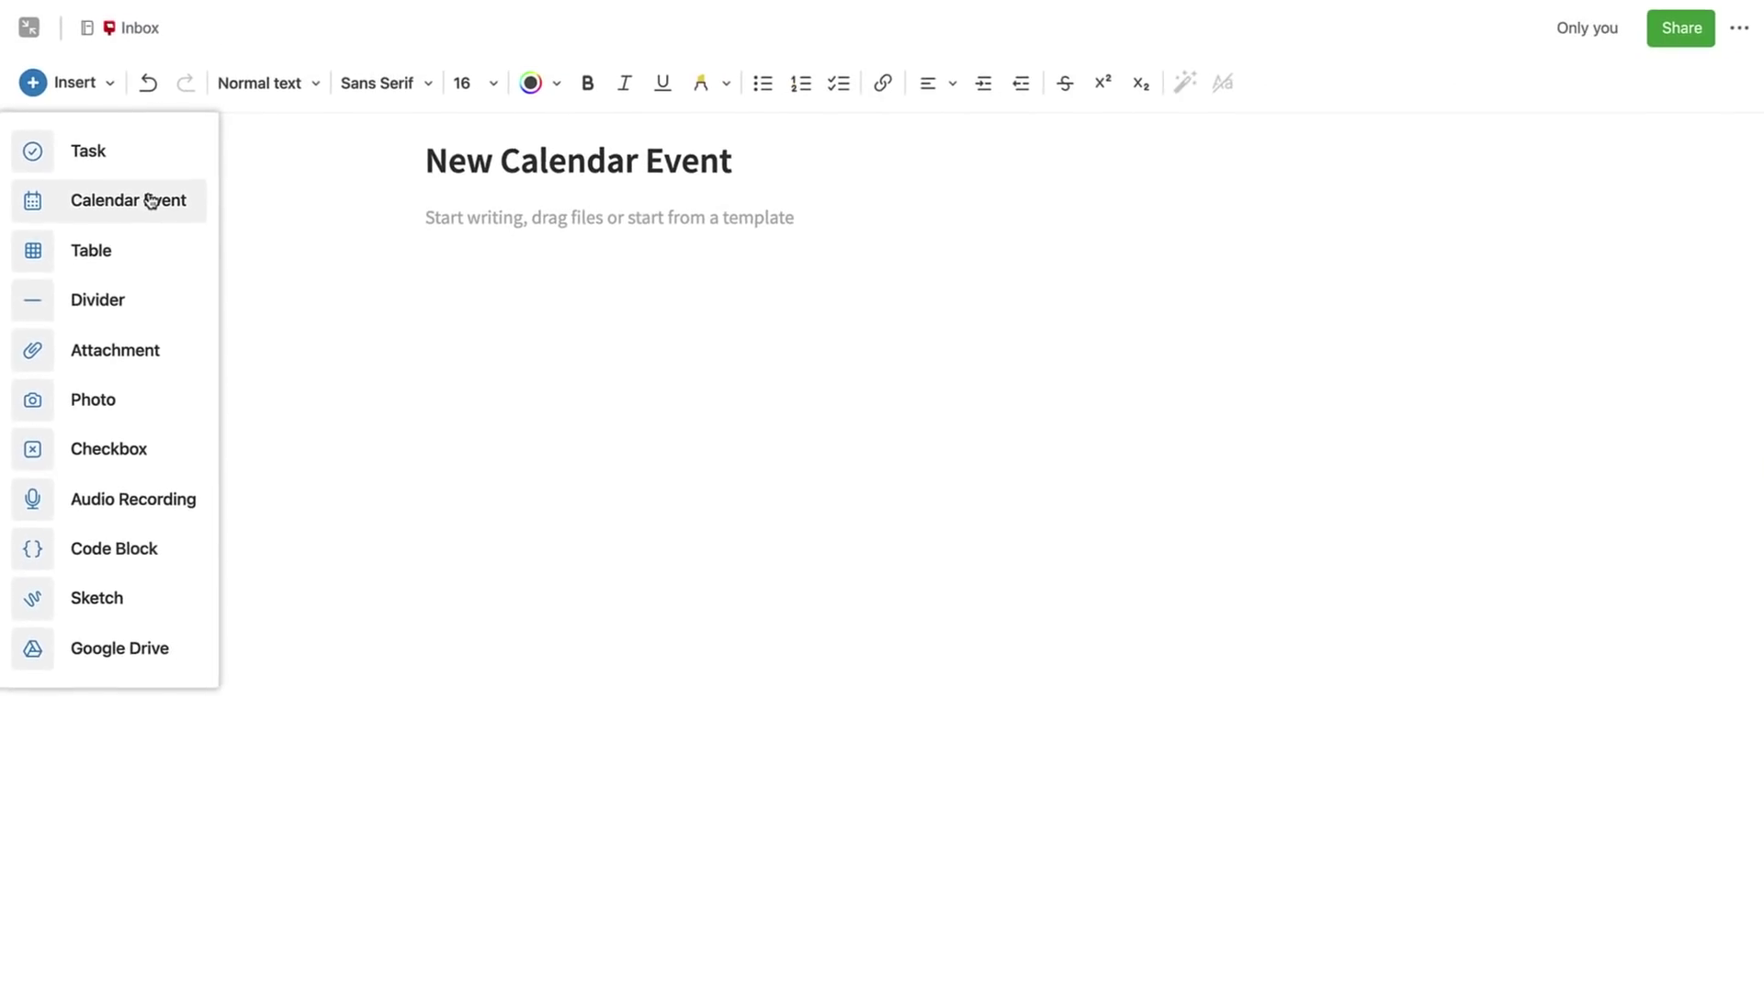
click(229, 303)
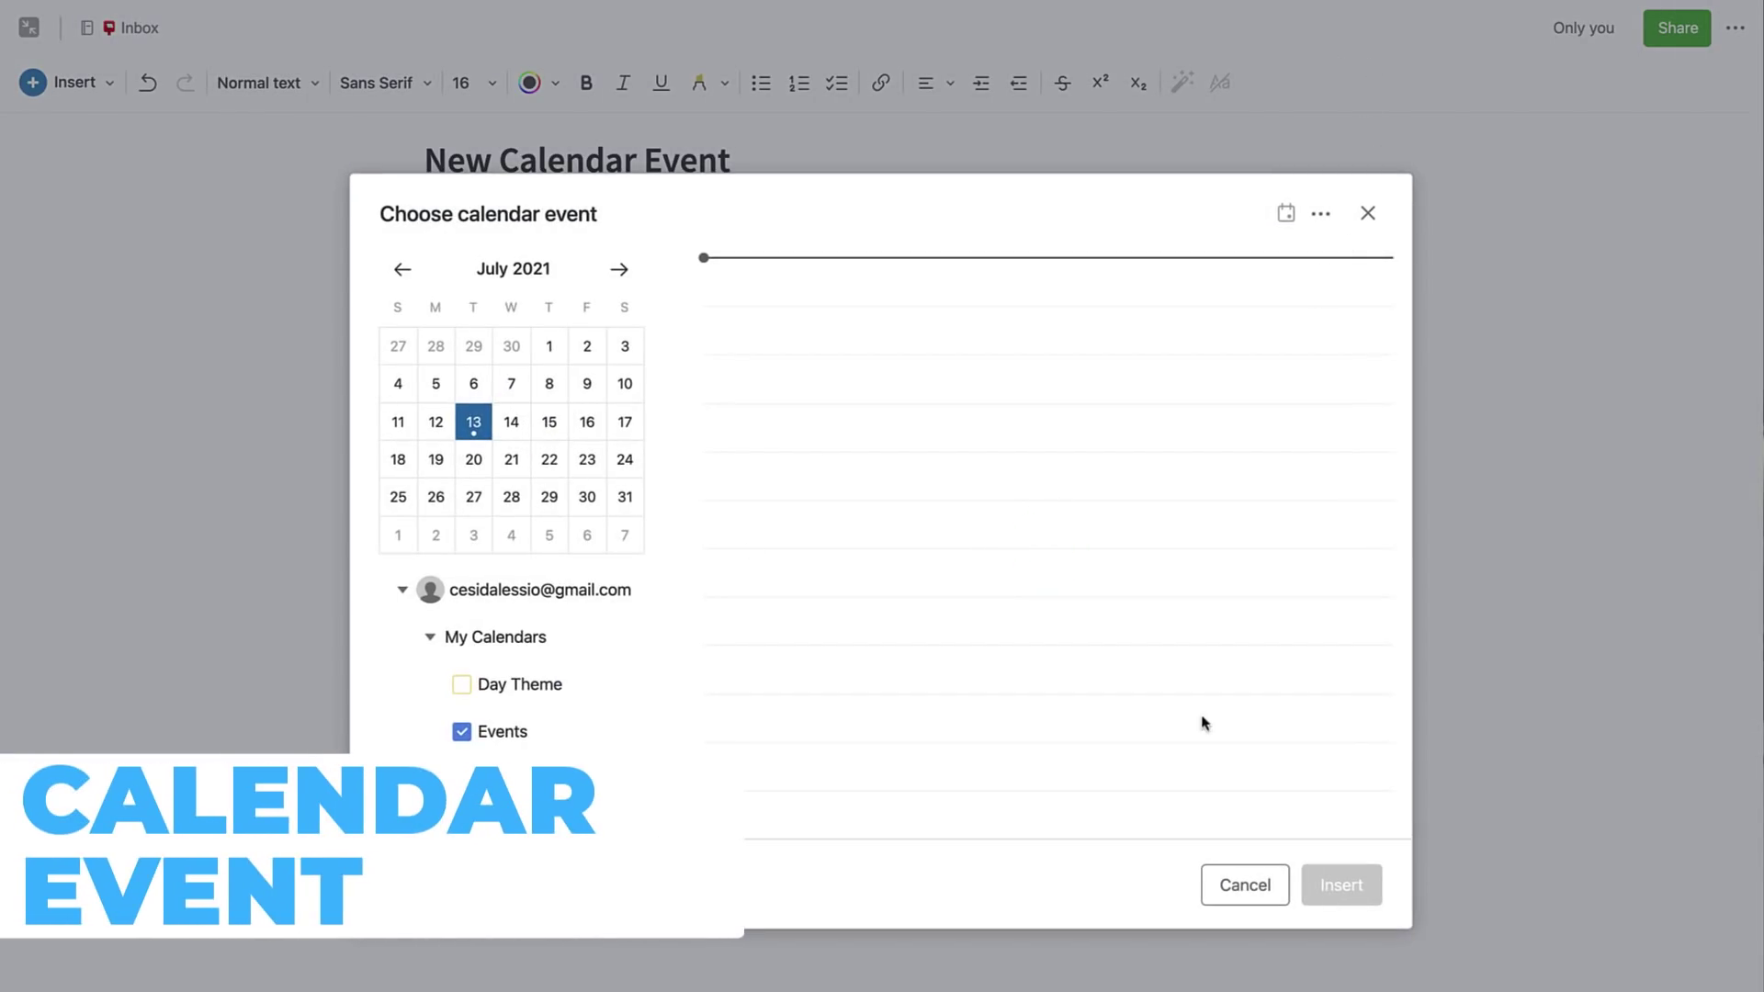
click(619, 269)
click(622, 271)
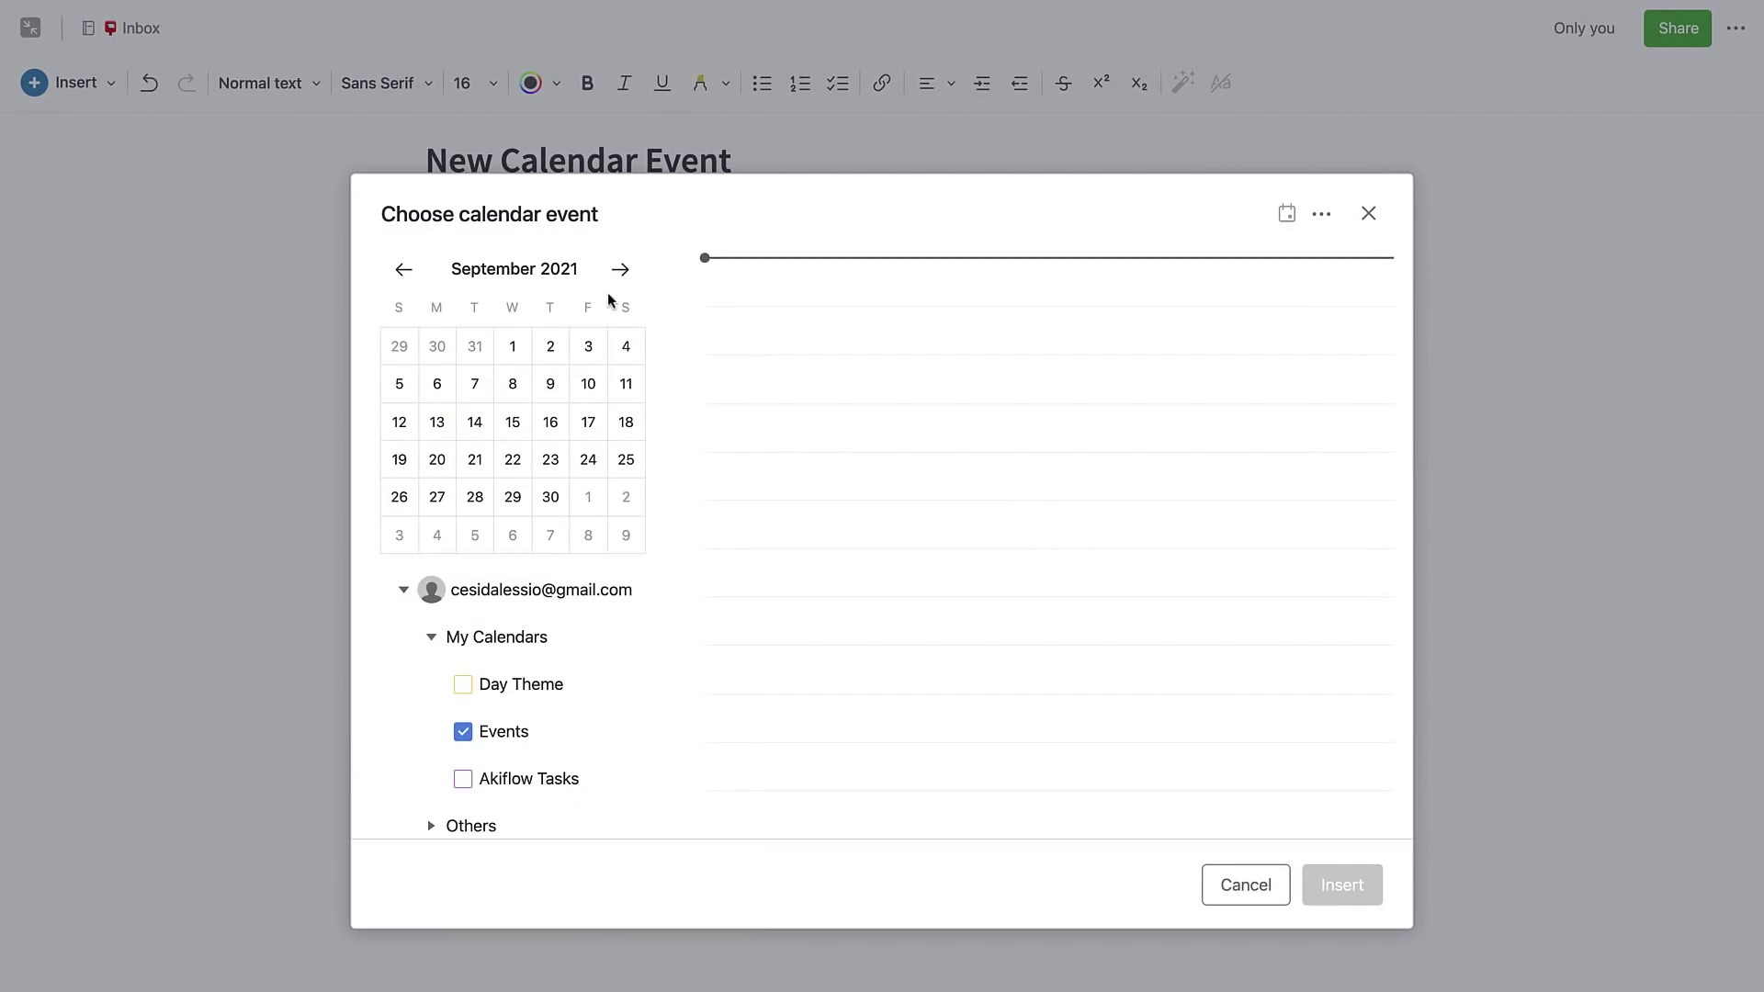
click(404, 275)
click(403, 273)
- Insert the Liam event from Wednesday 14 July (18:30–19:00) into the note
click(516, 423)
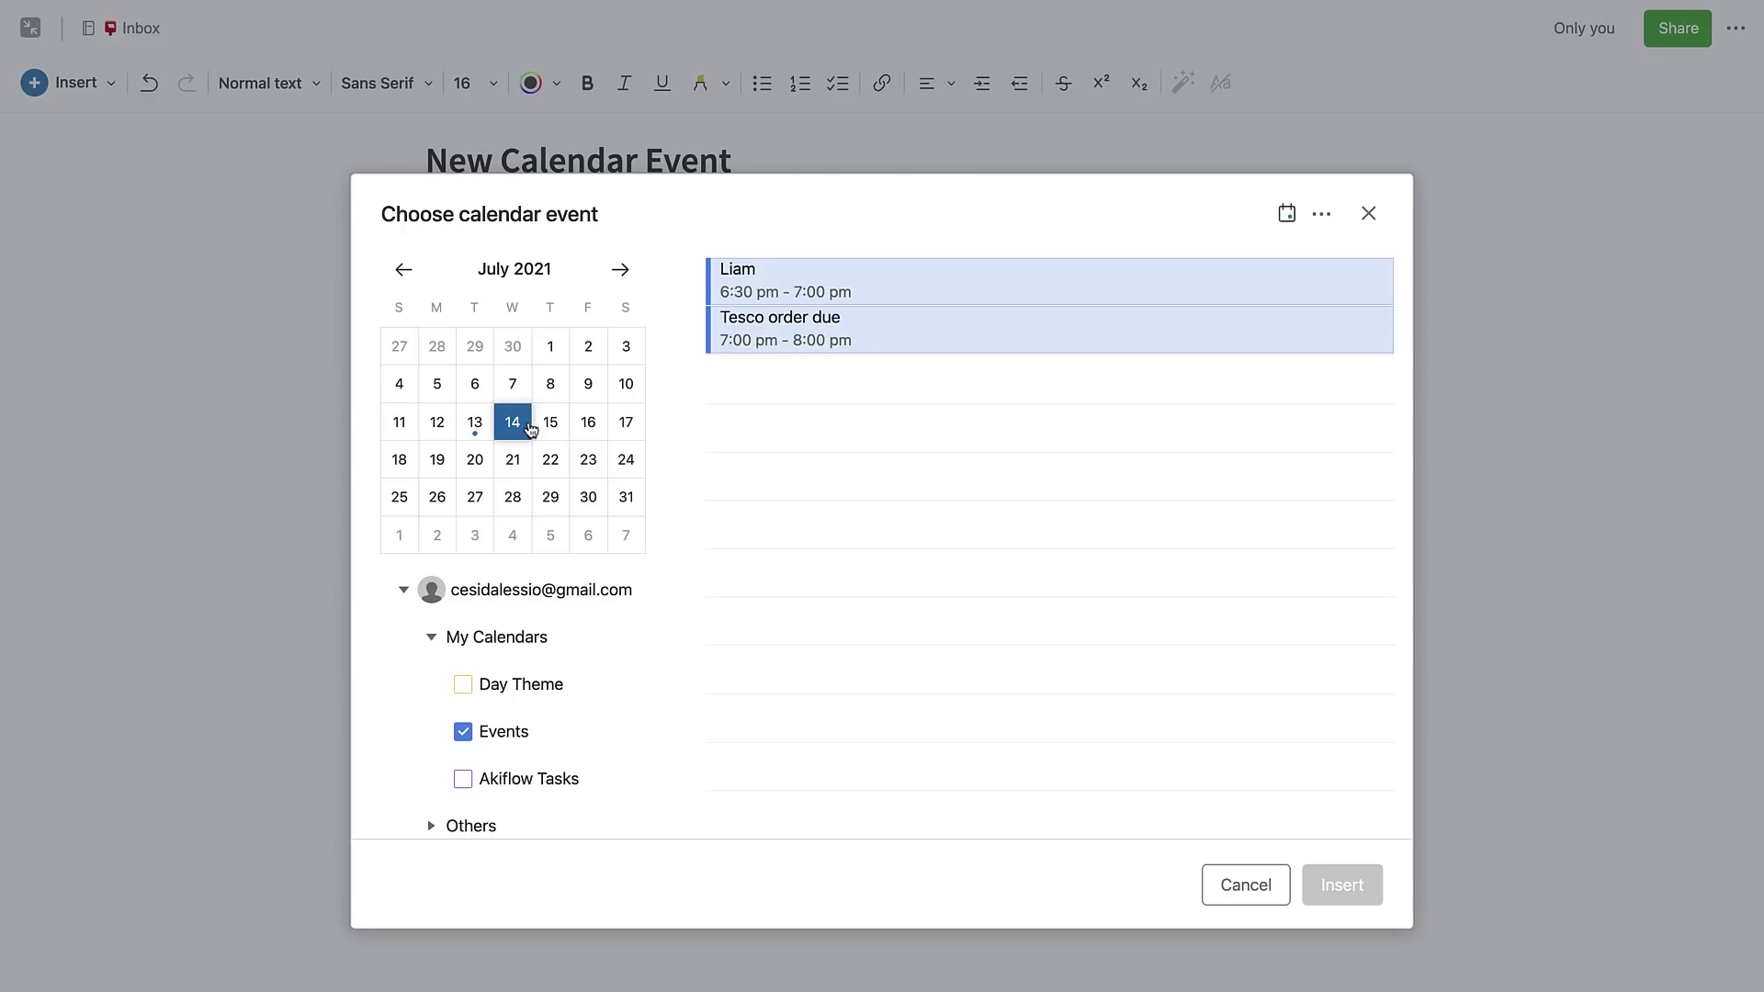
click(1273, 292)
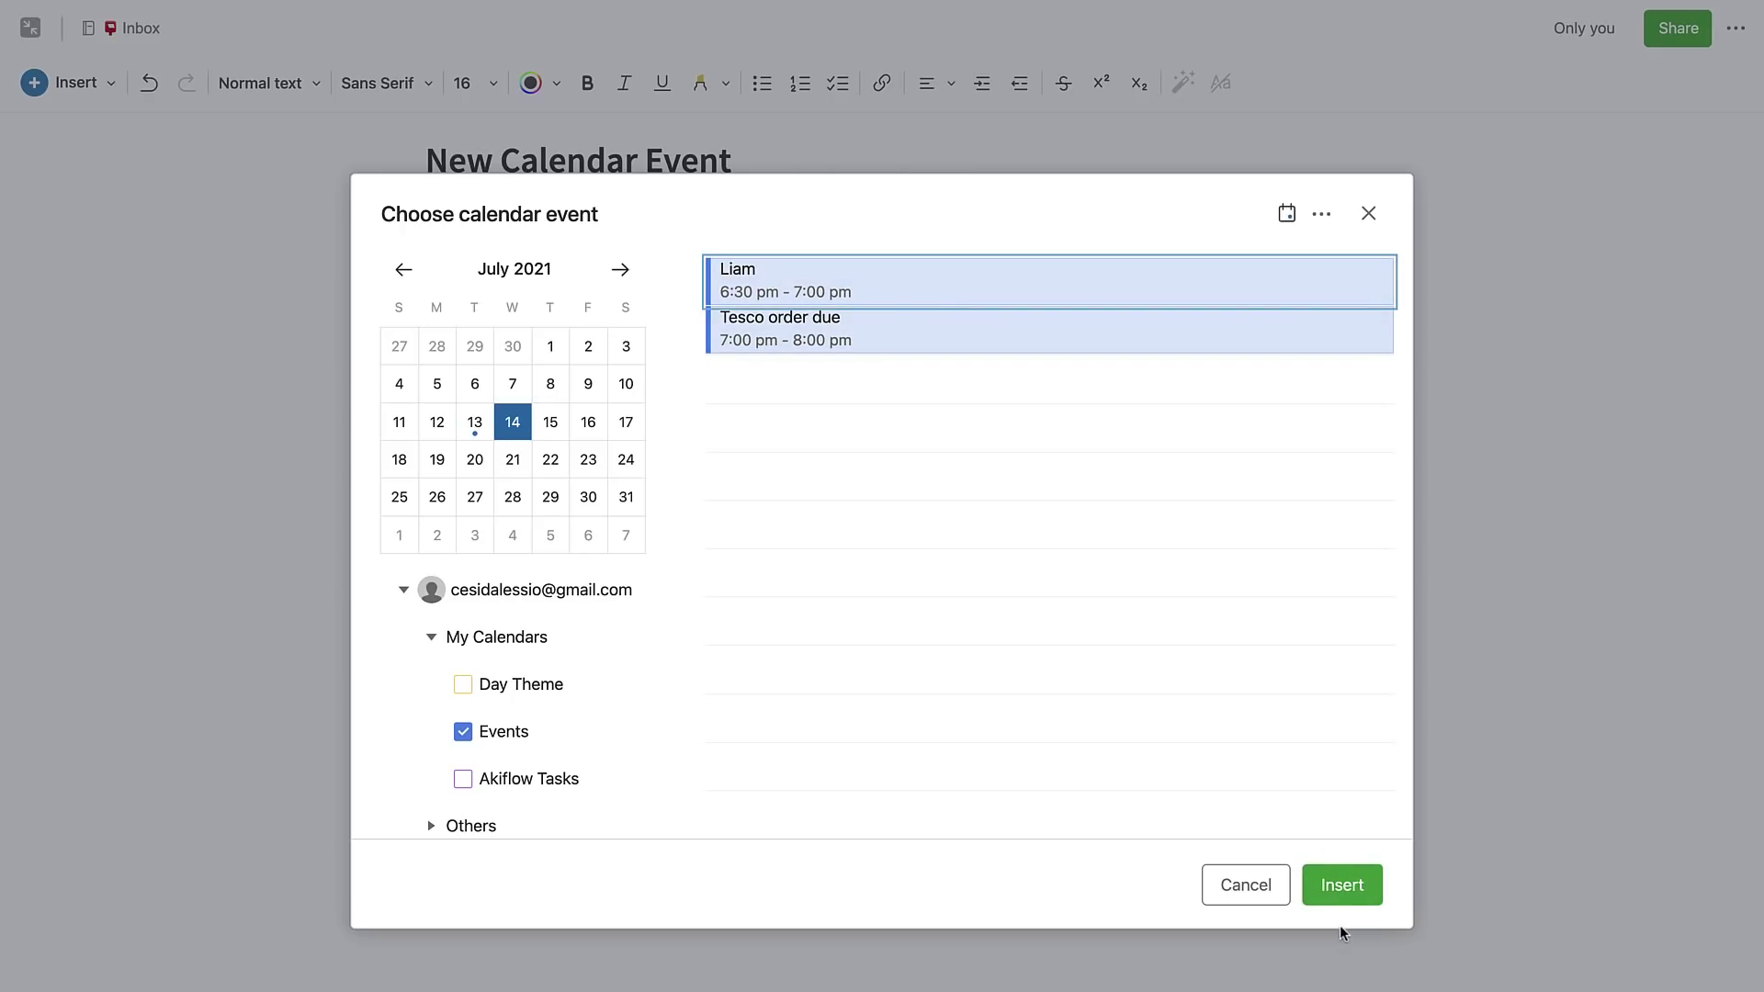
click(1341, 885)
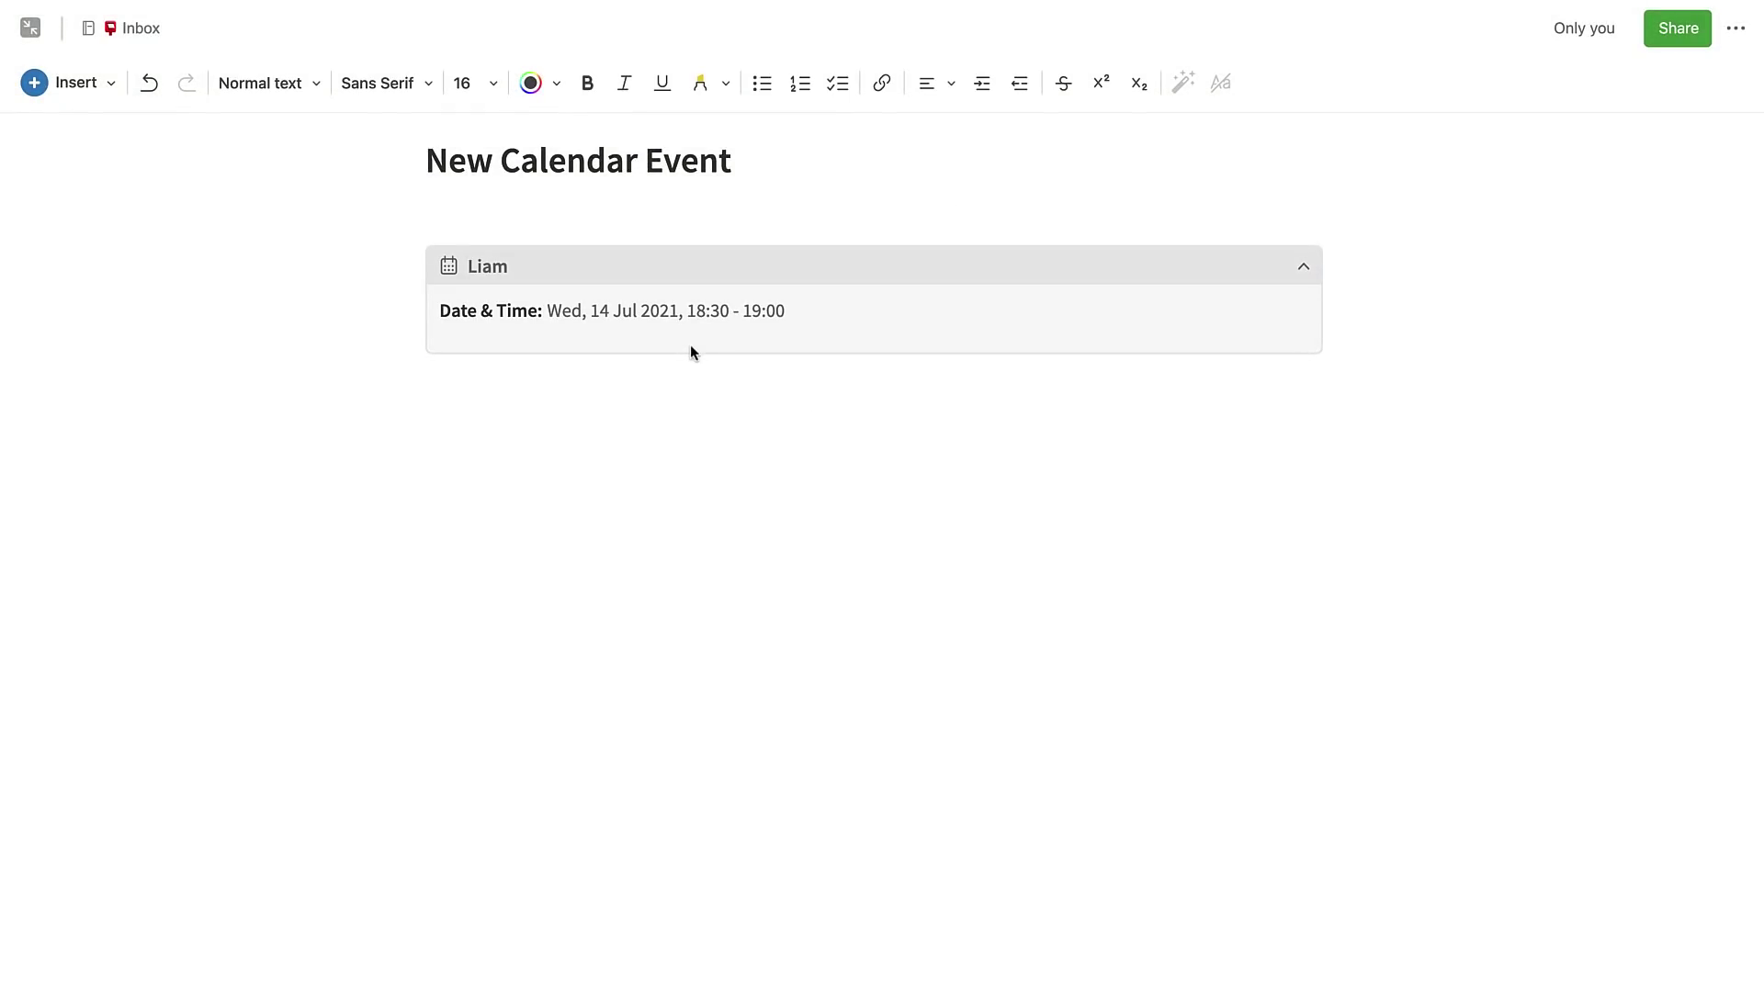
click(601, 281)
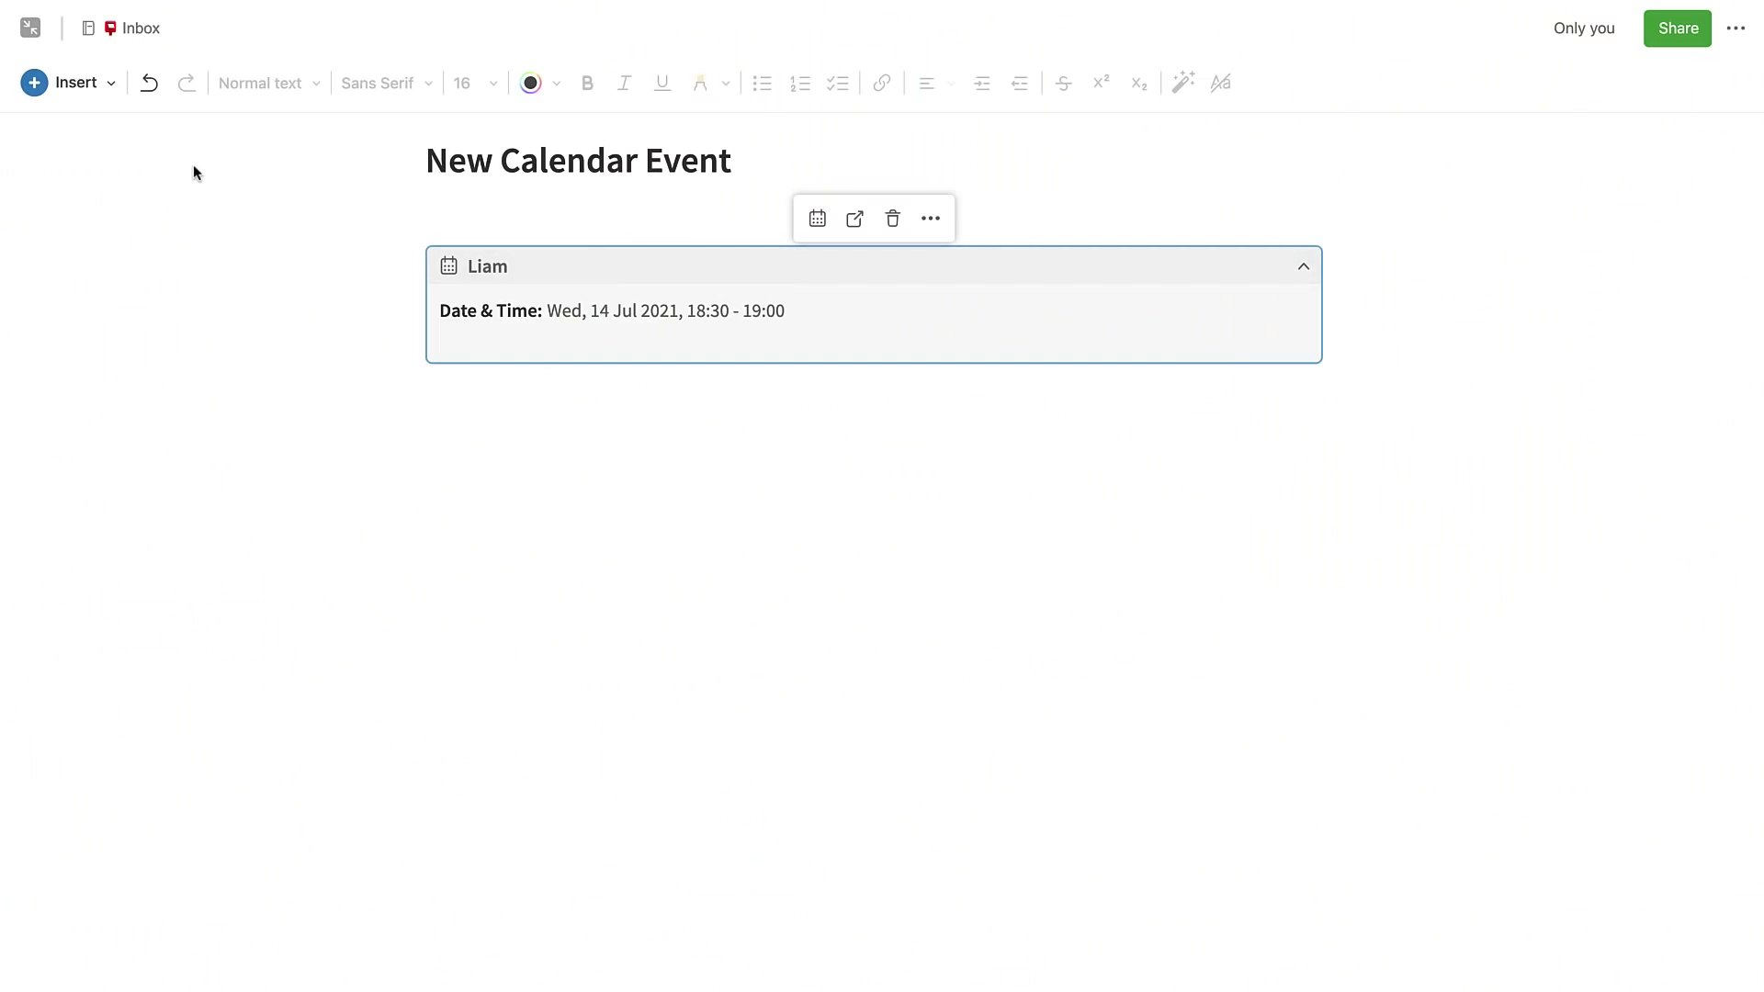
- Close the note and switch the Home calendar widget to Timeline view
click(28, 30)
scroll(964, 631, down, 10)
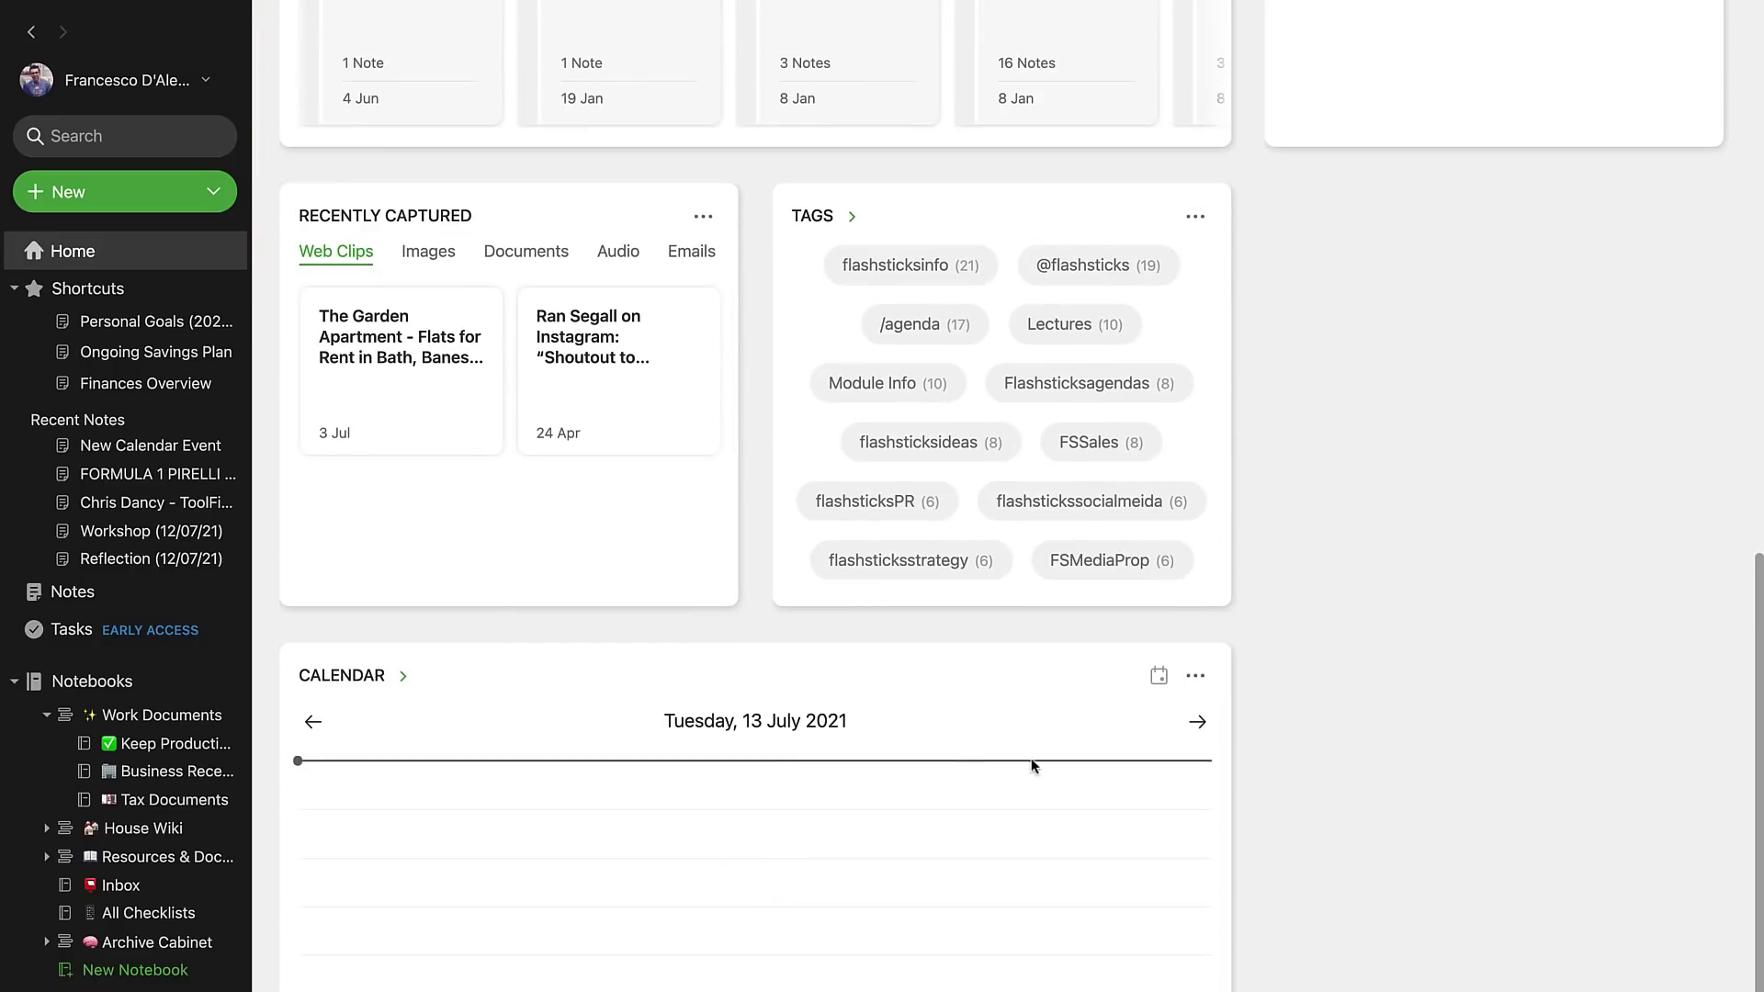
click(1196, 679)
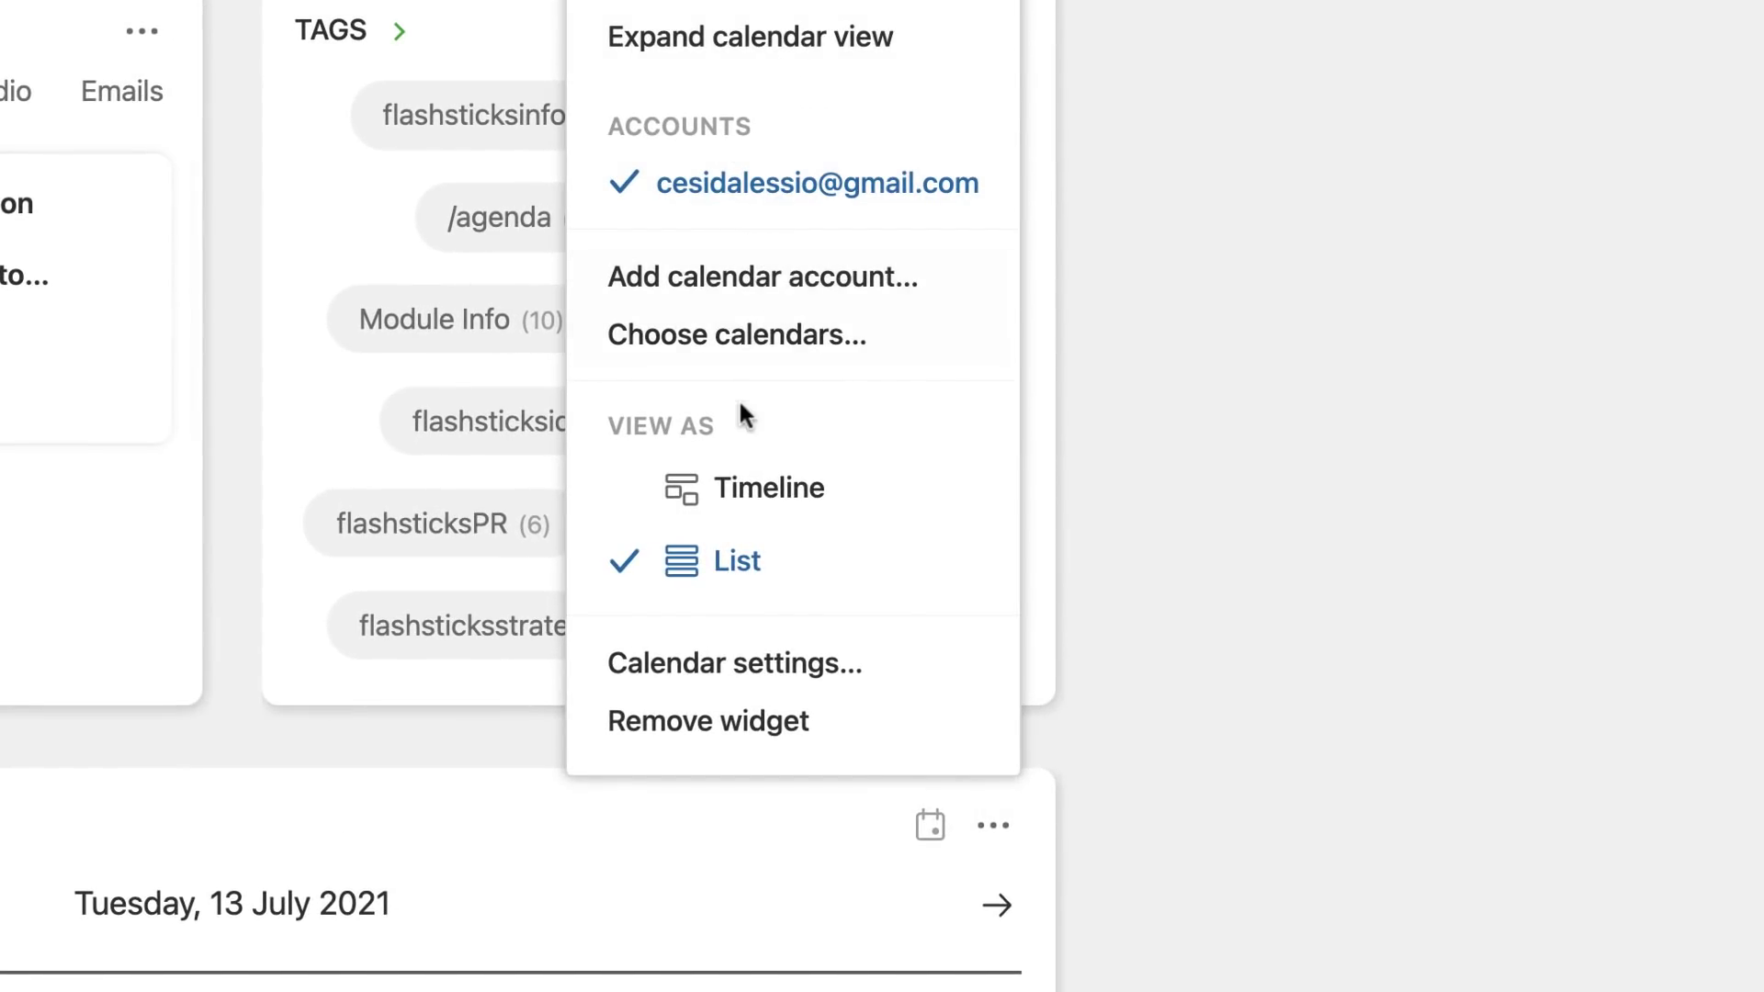
click(765, 490)
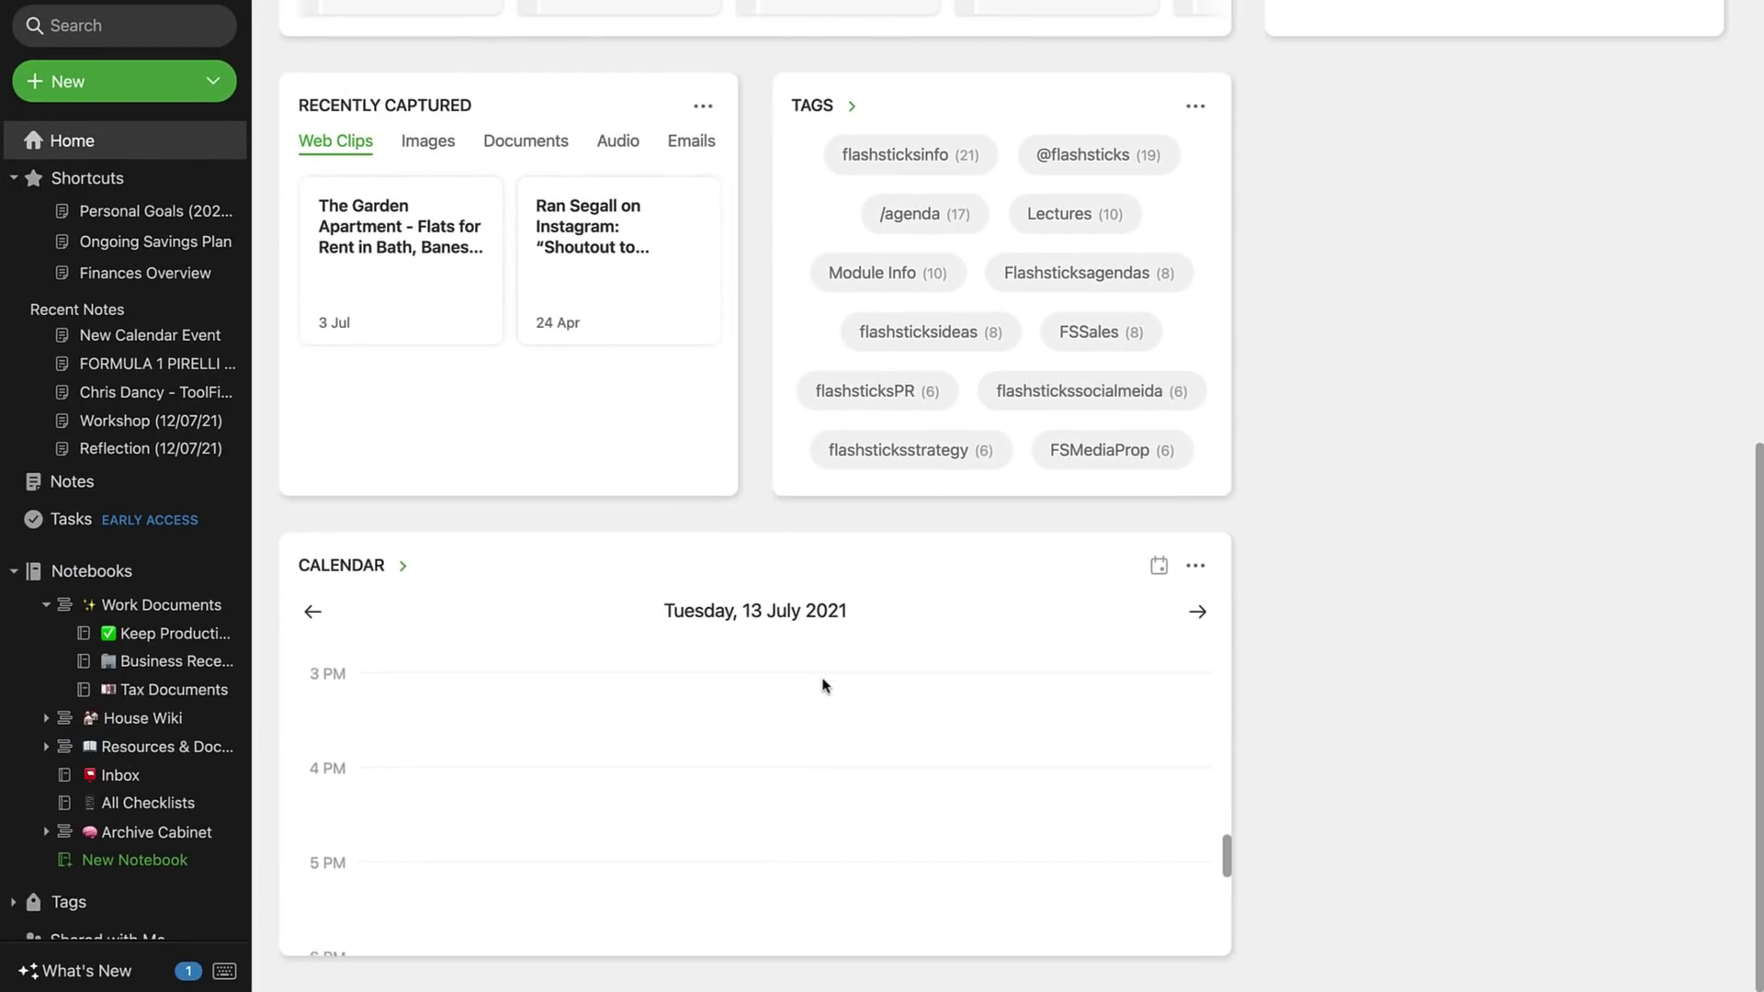
- Advance the timeline to Wednesday 14 July and open the Liam event's linked-note details
click(1198, 612)
scroll(992, 733, down, 3)
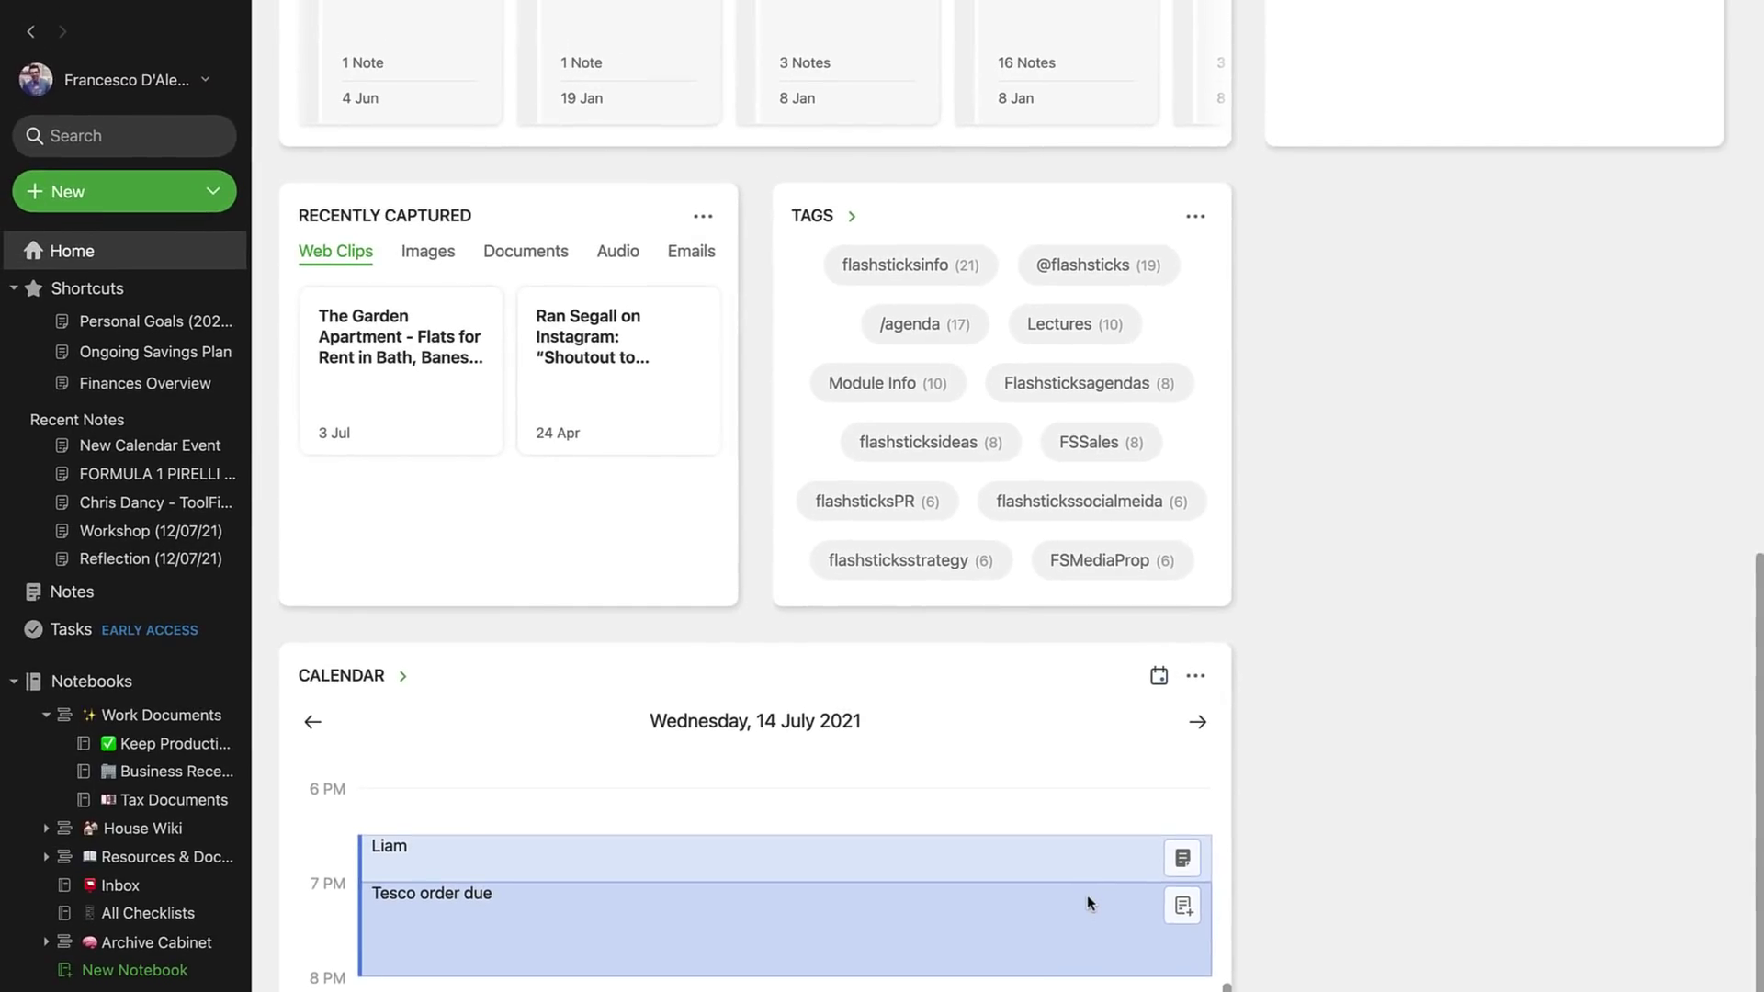
click(1139, 780)
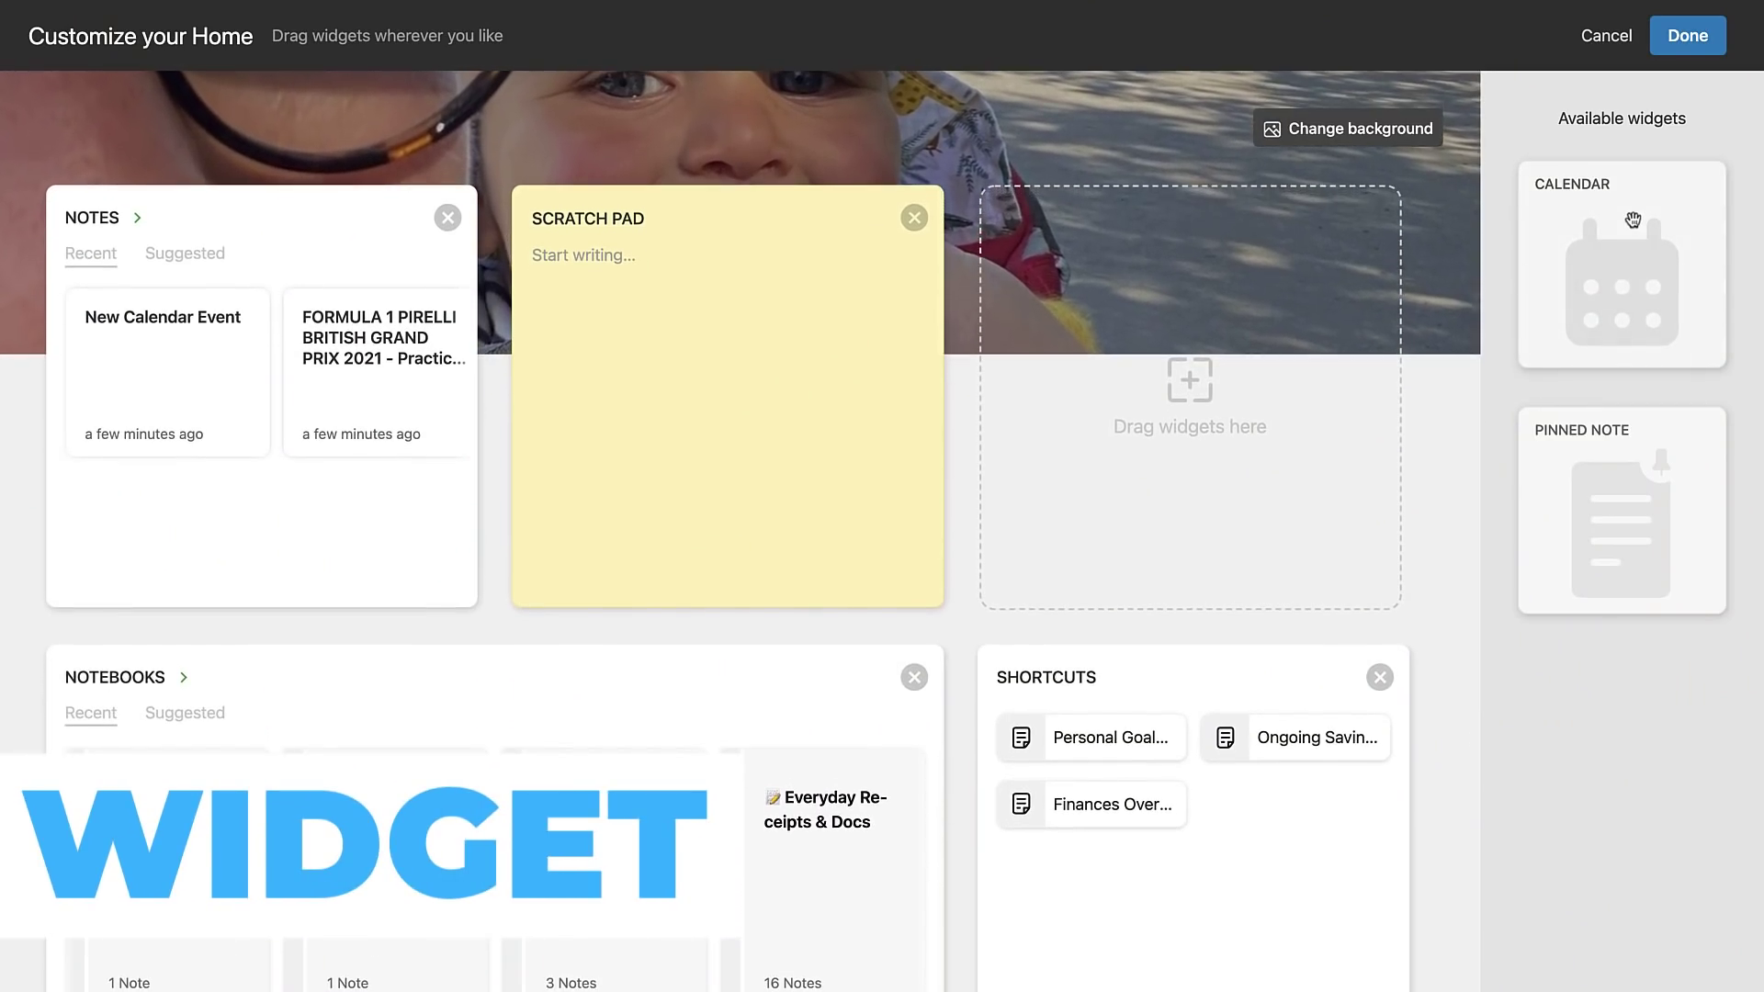
- Drag the Calendar widget into the empty slot beside Scratch Pad, size it small, and save
drag(1632, 220, 1192, 300)
click(1284, 569)
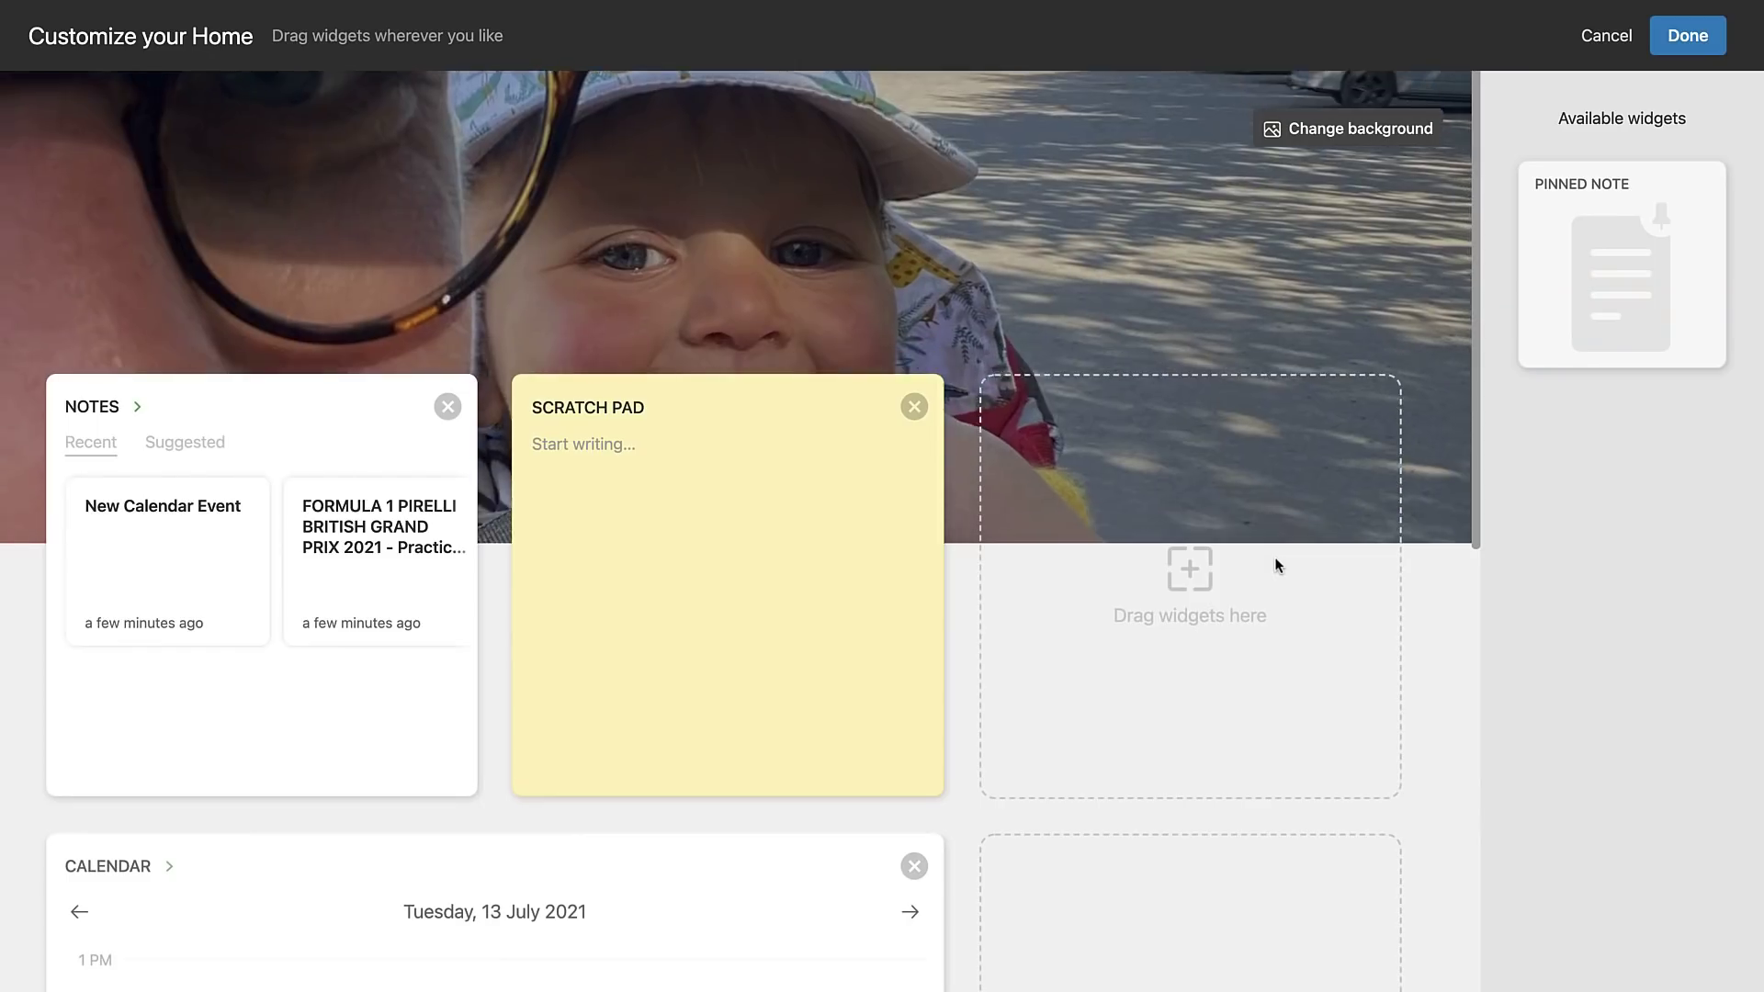
scroll(1056, 679, down, 2)
click(770, 898)
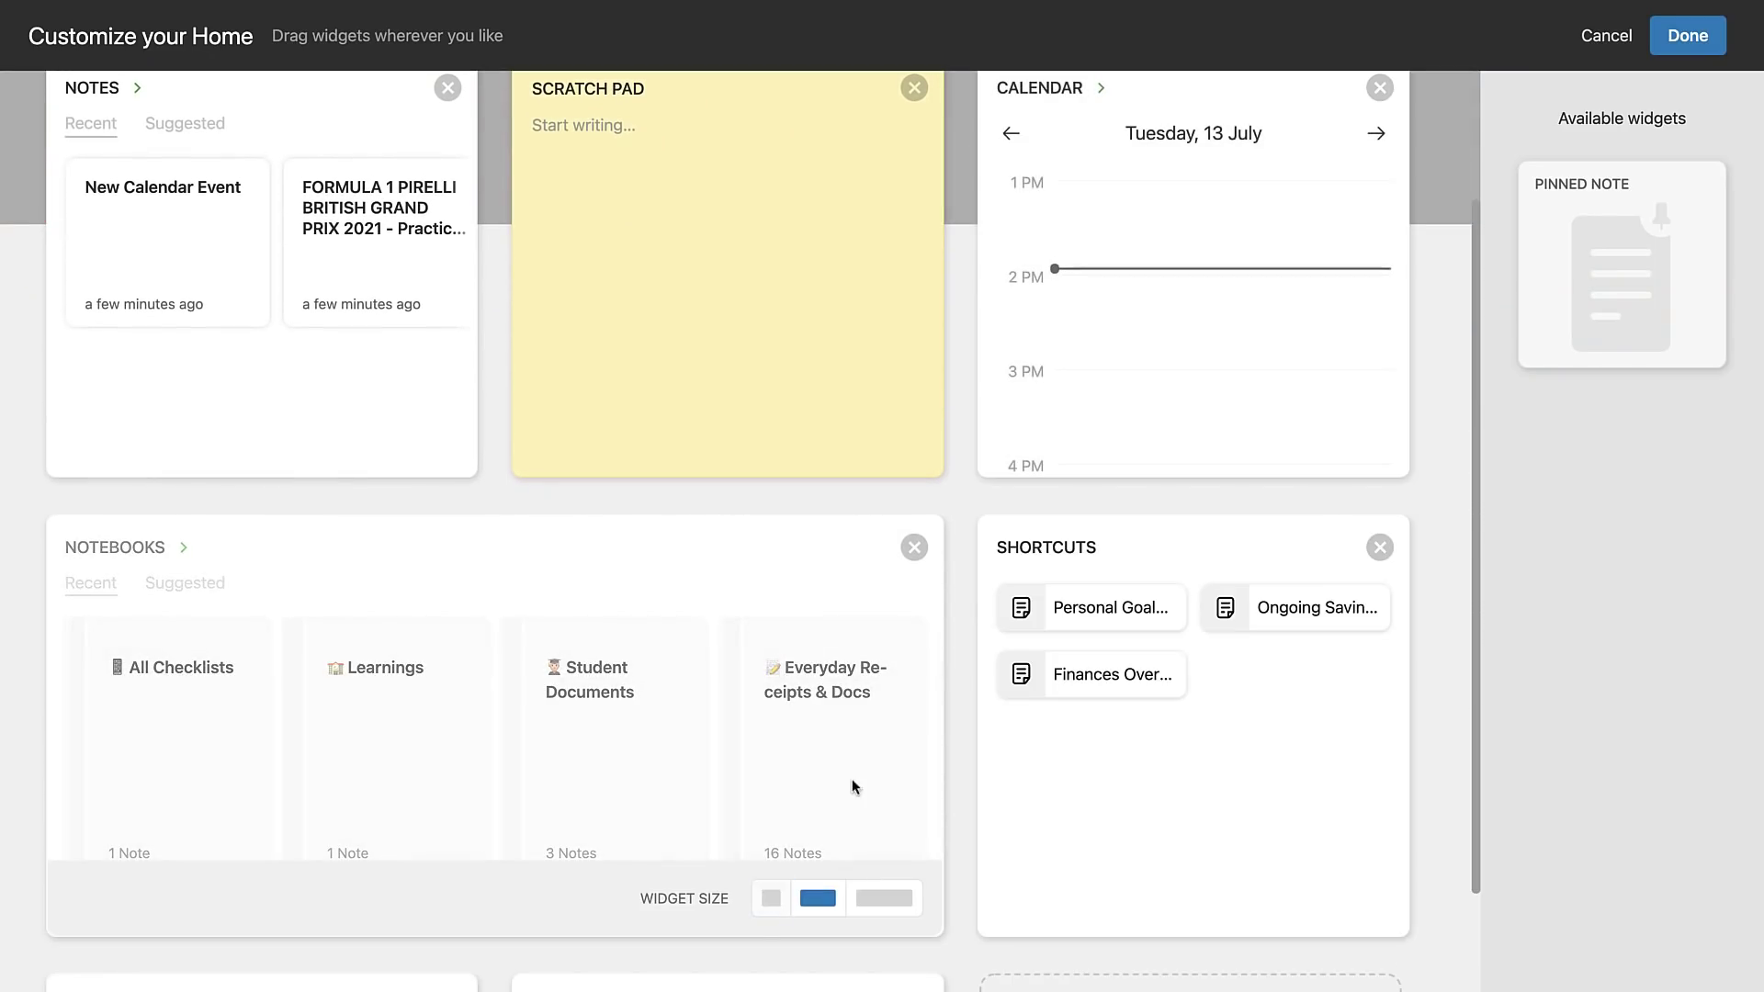
scroll(1295, 445, up, 4)
click(1673, 54)
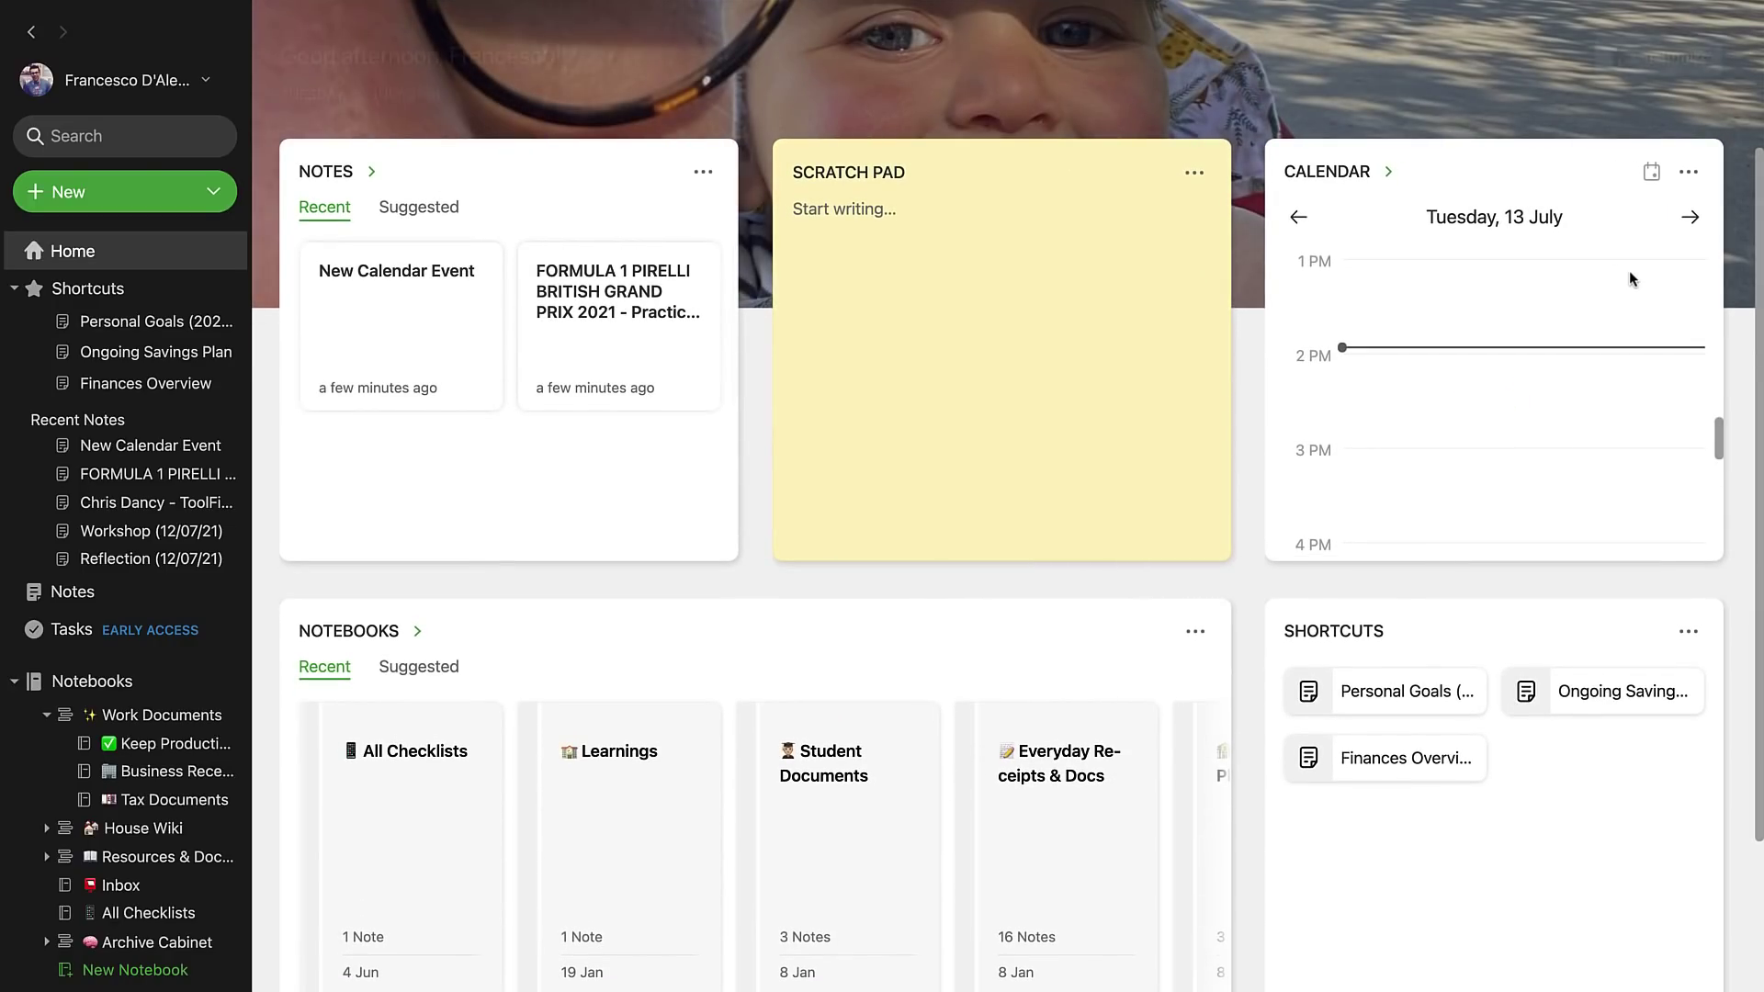
click(1688, 219)
scroll(1651, 322, down, 2)
scroll(1651, 321, down, 10)
scroll(1507, 464, down, 1)
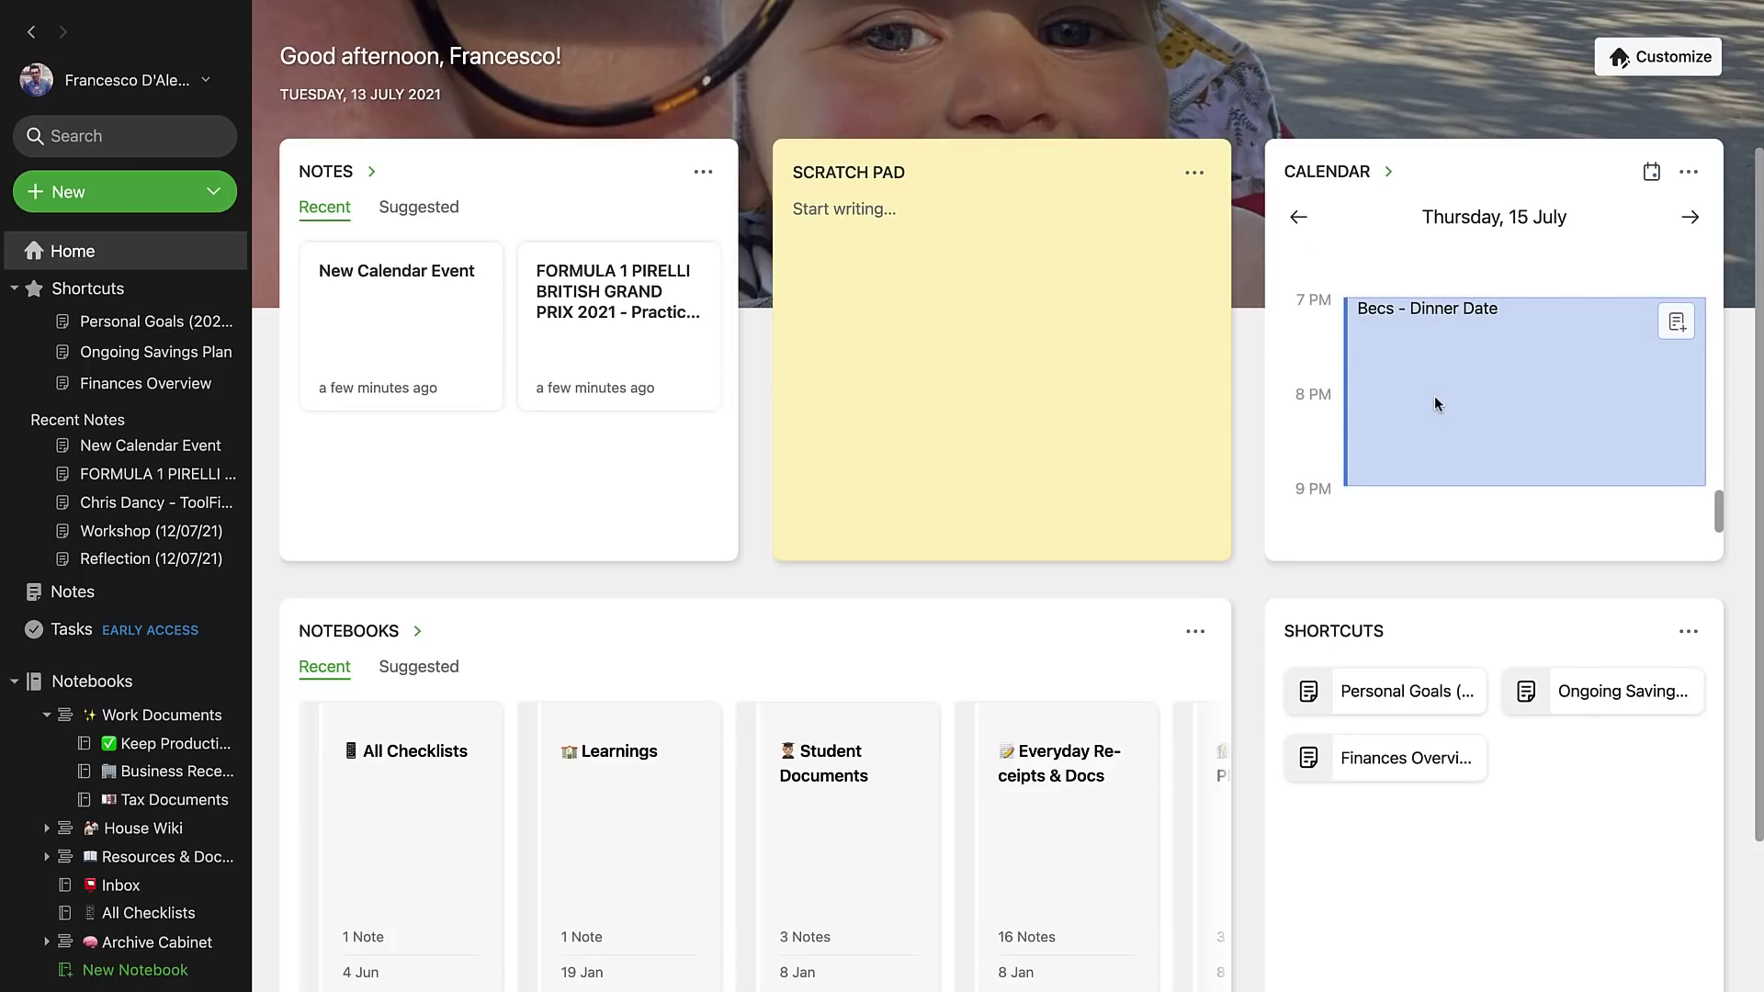
click(1492, 409)
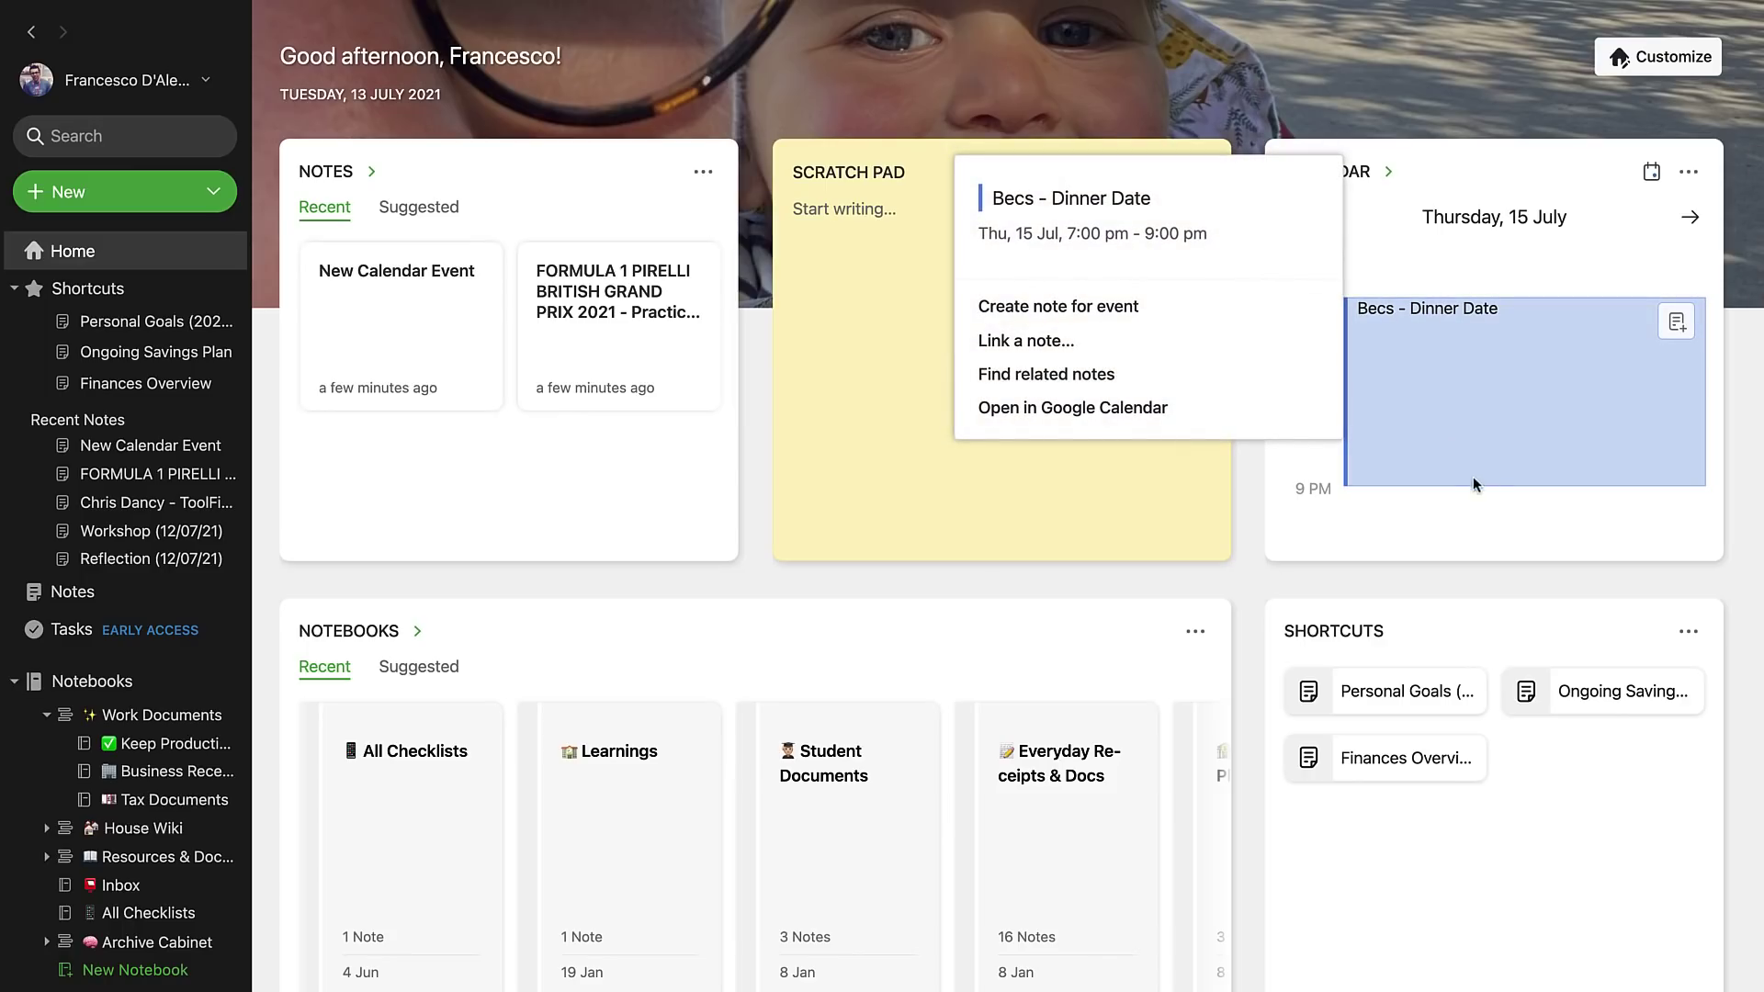
click(1439, 543)
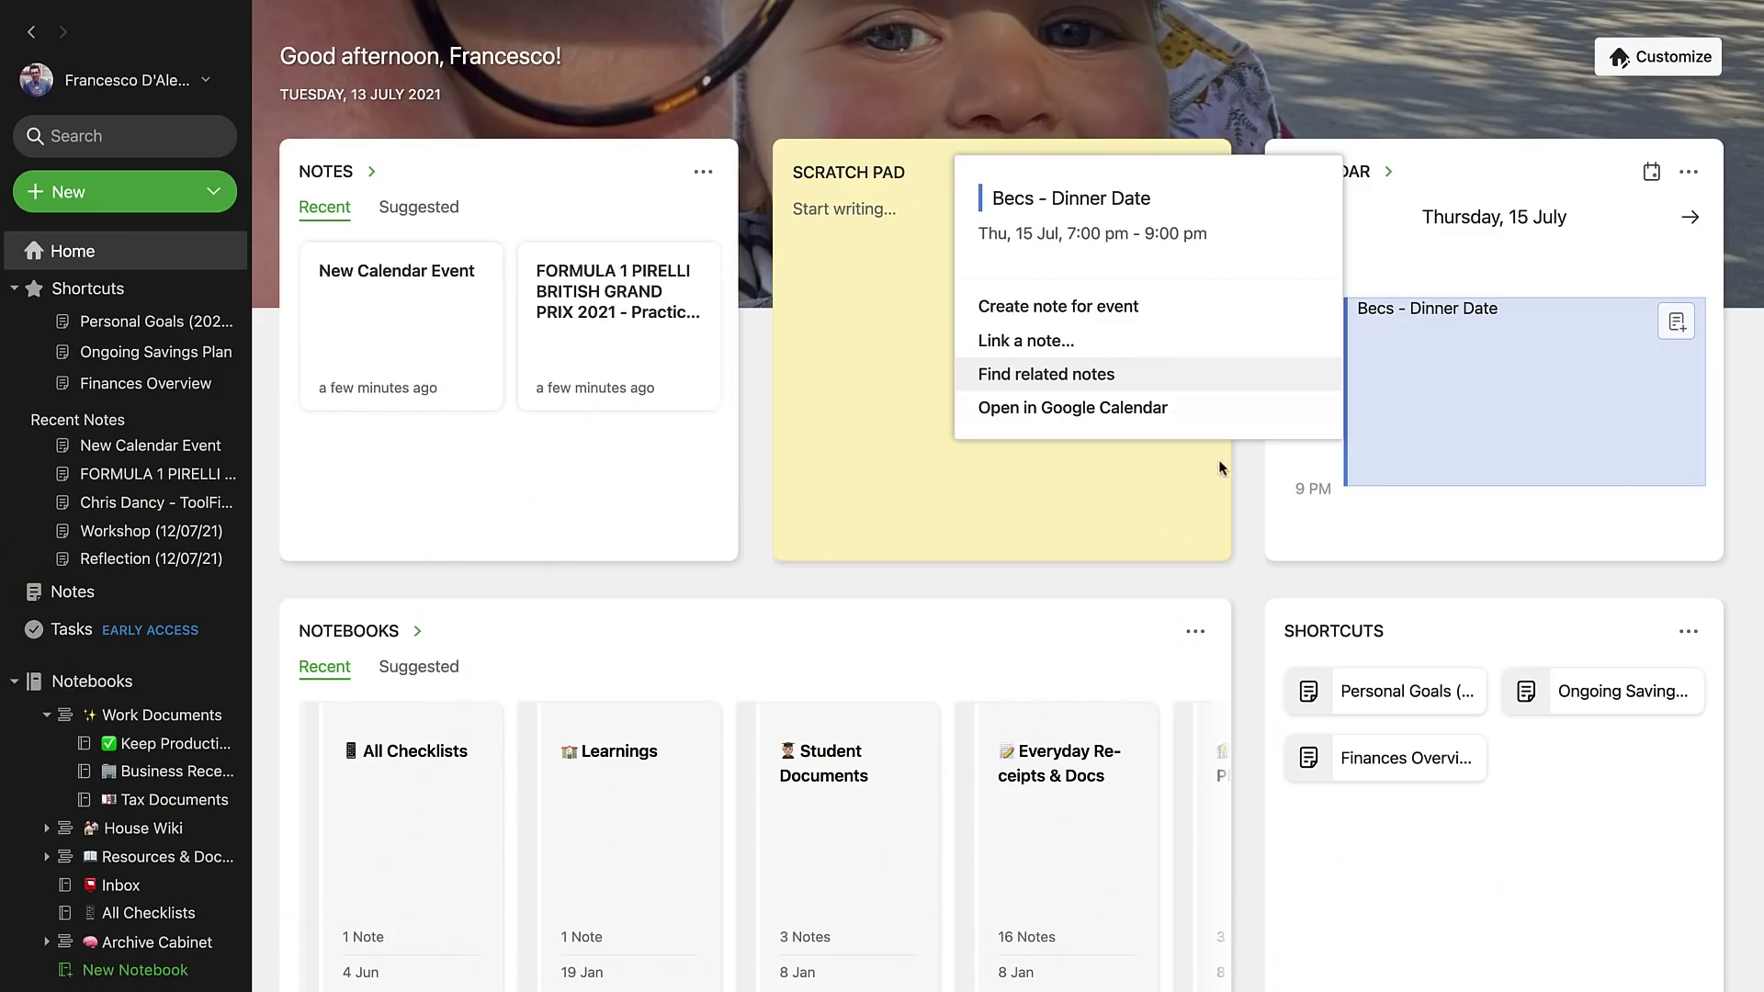
click(1260, 519)
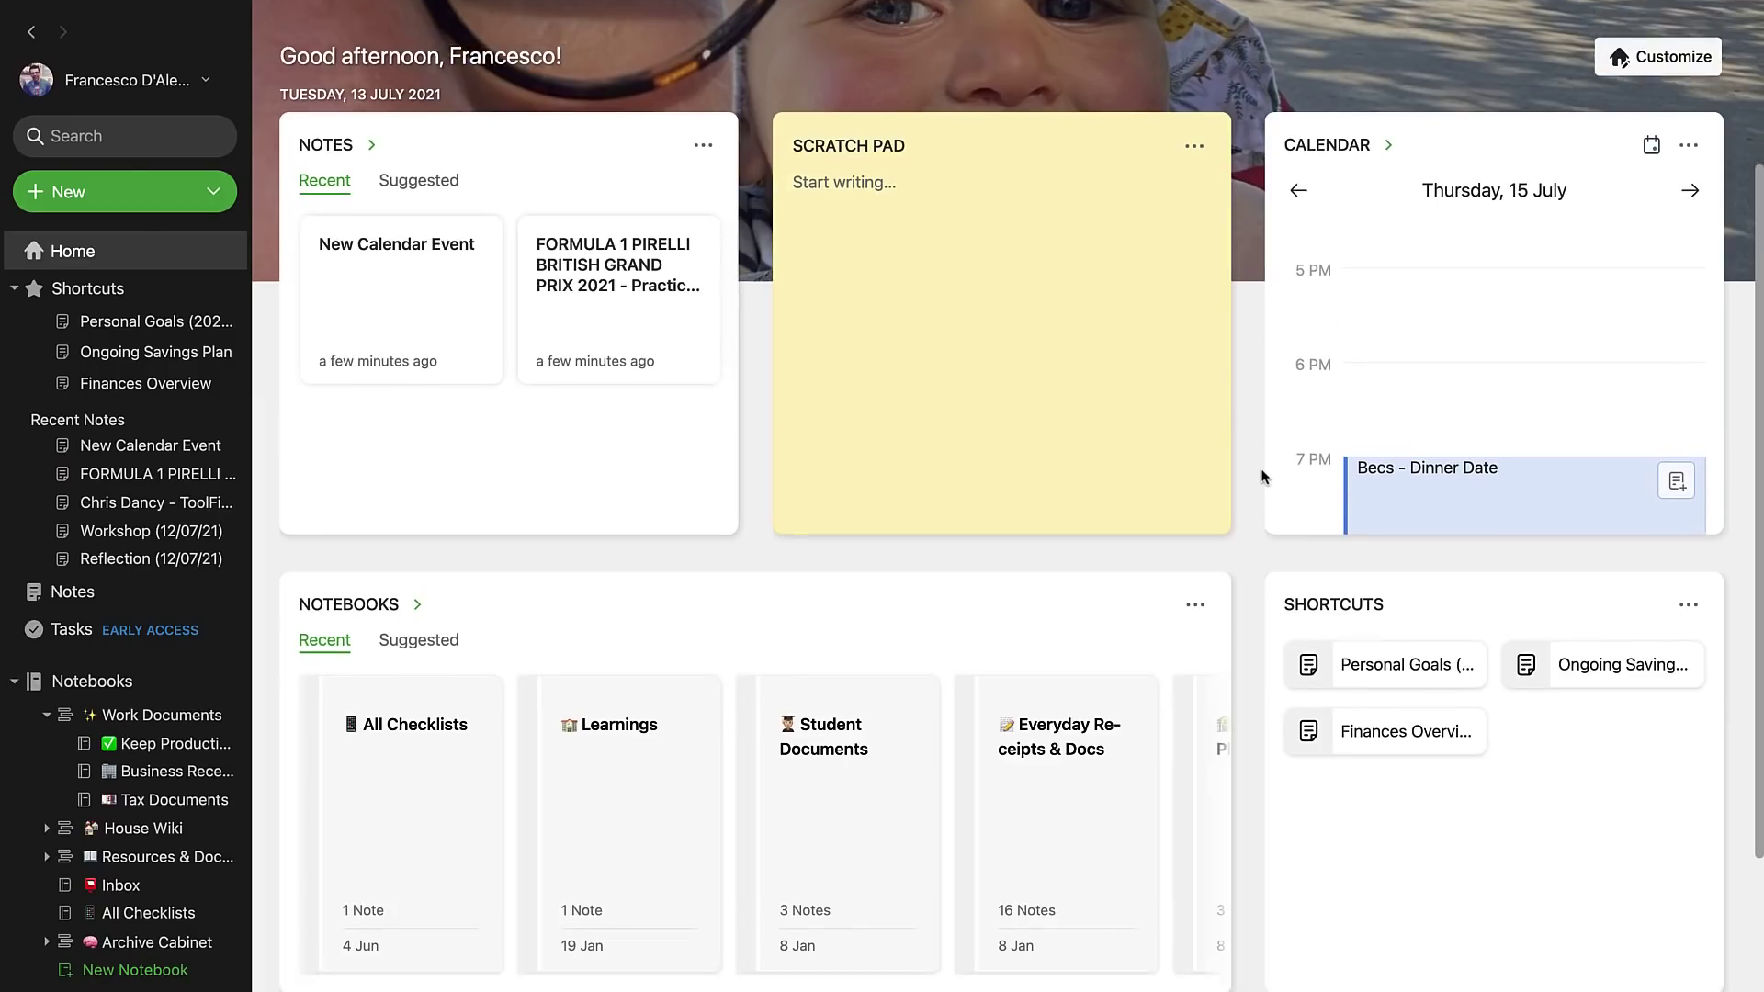
scroll(1261, 474, down, 4)
scroll(1261, 474, up, 4)
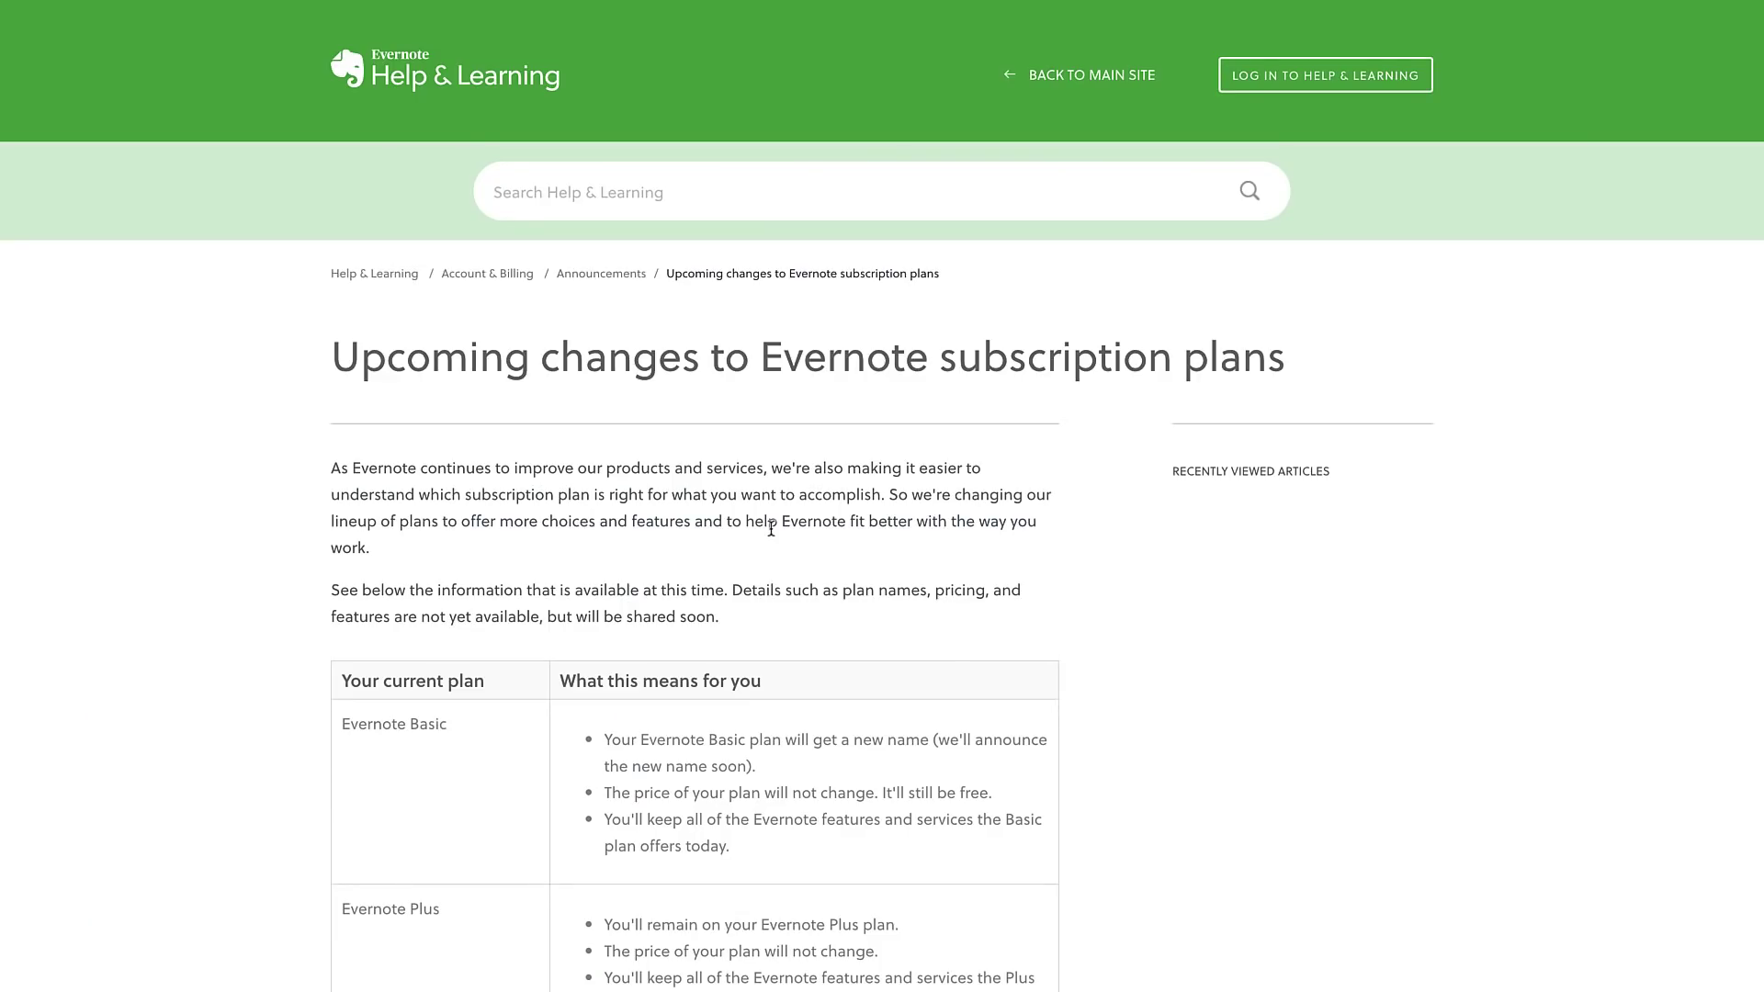
- Scroll to the Evernote Premium row and highlight its bullet promising new day-to-day features
scroll(771, 528, down, 3)
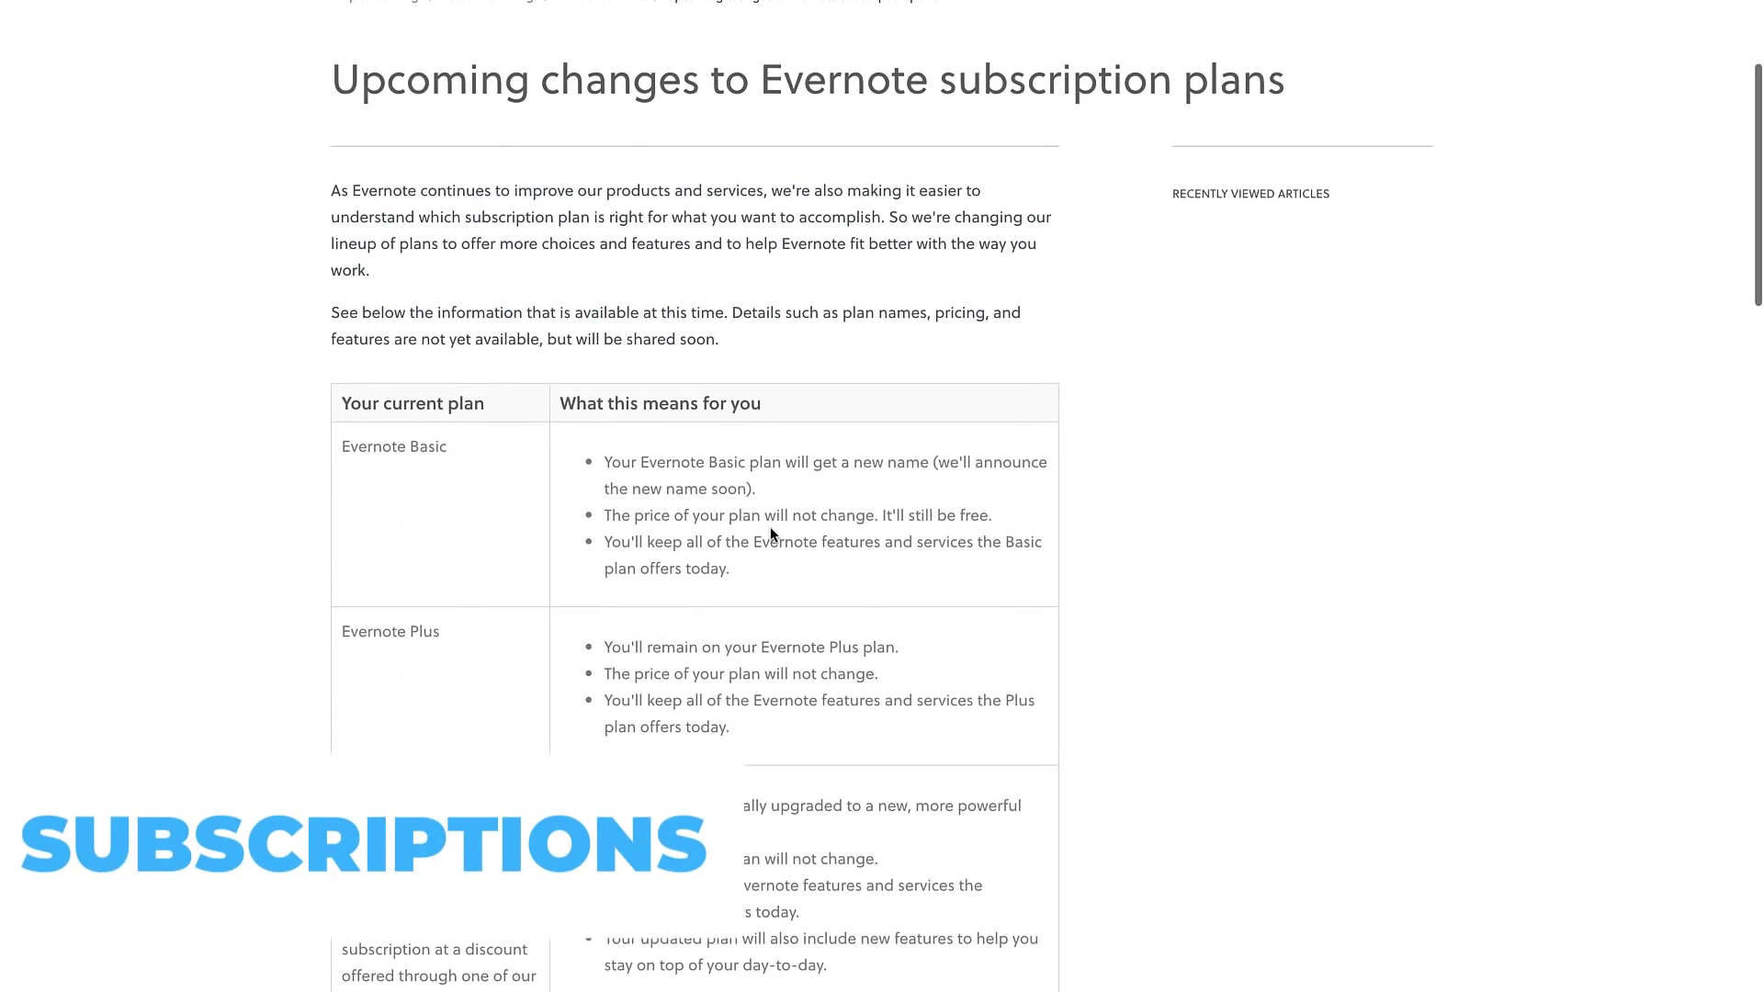
scroll(771, 531, down, 1)
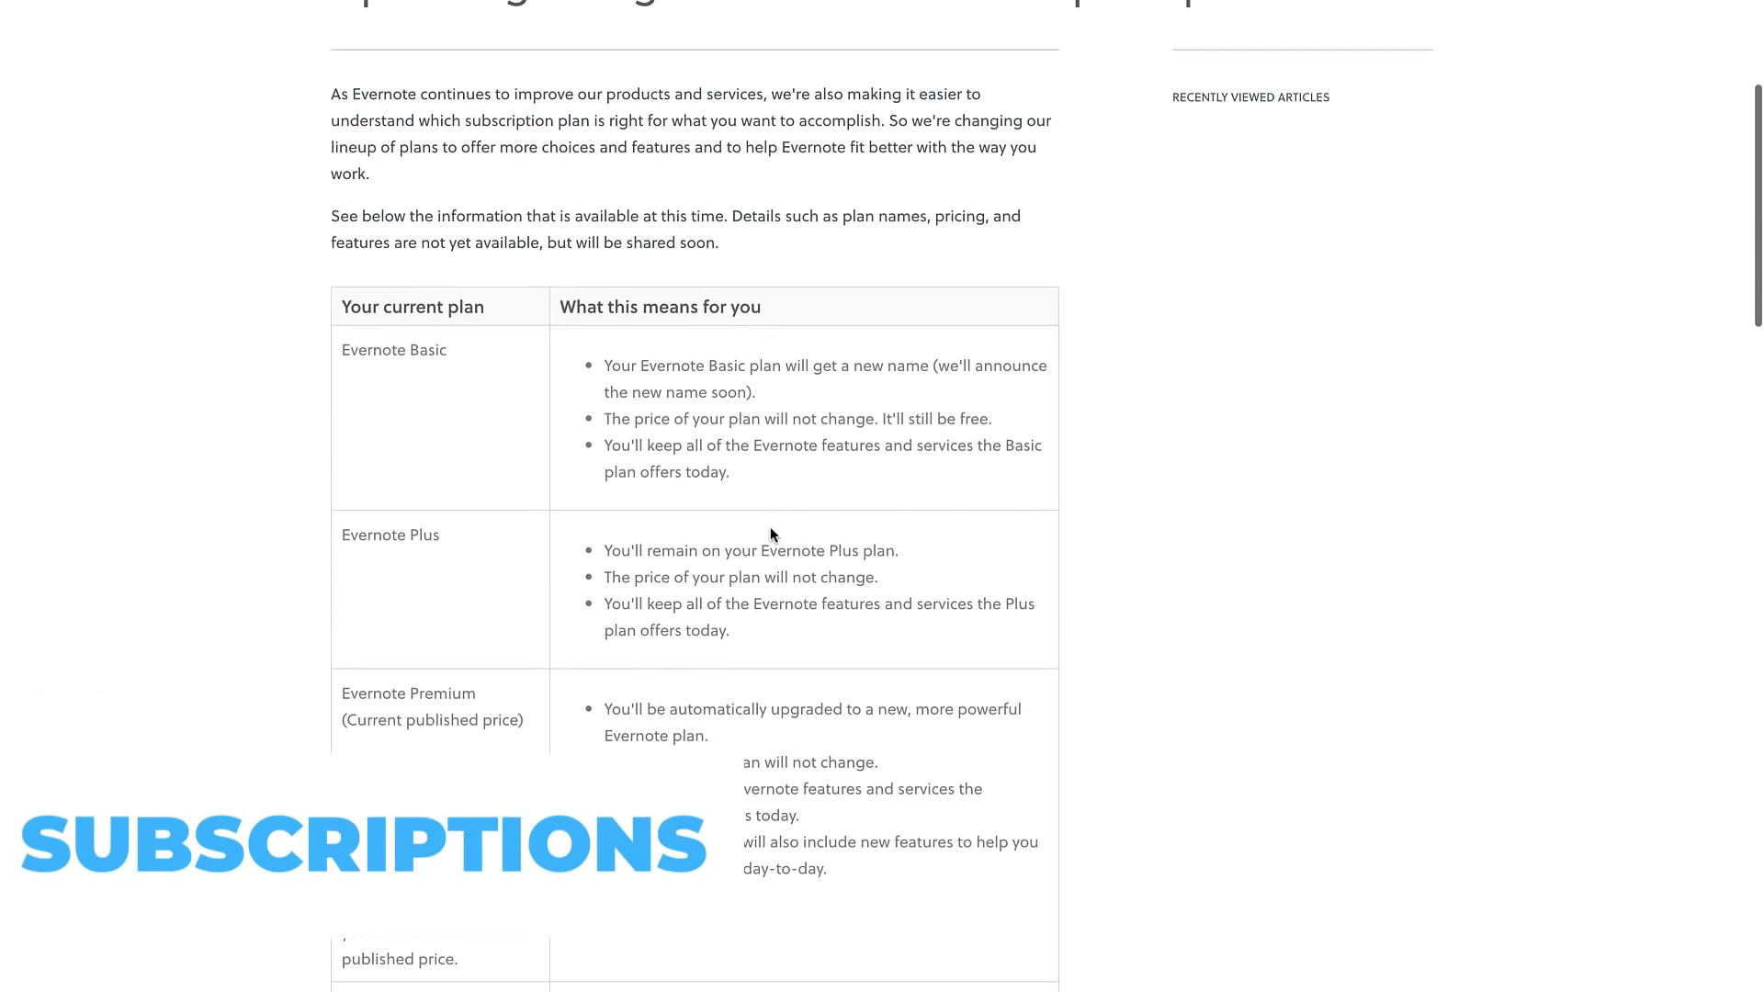
scroll(770, 533, down, 2)
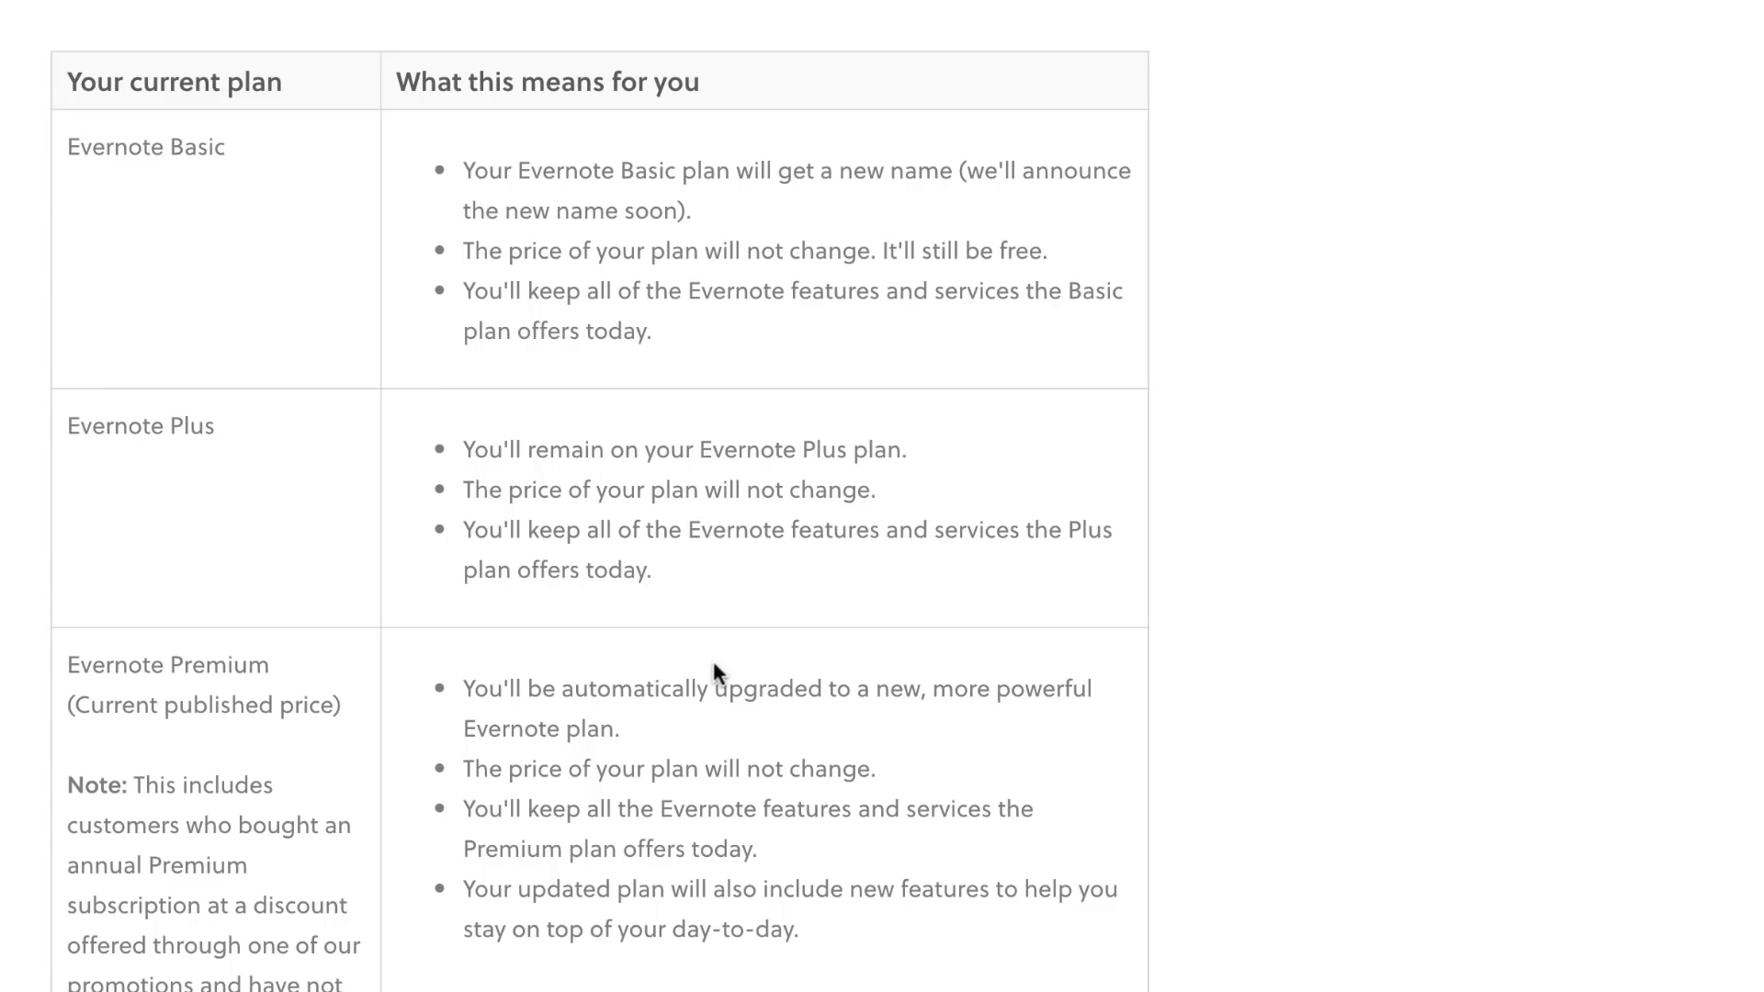
scroll(713, 658, down, 3)
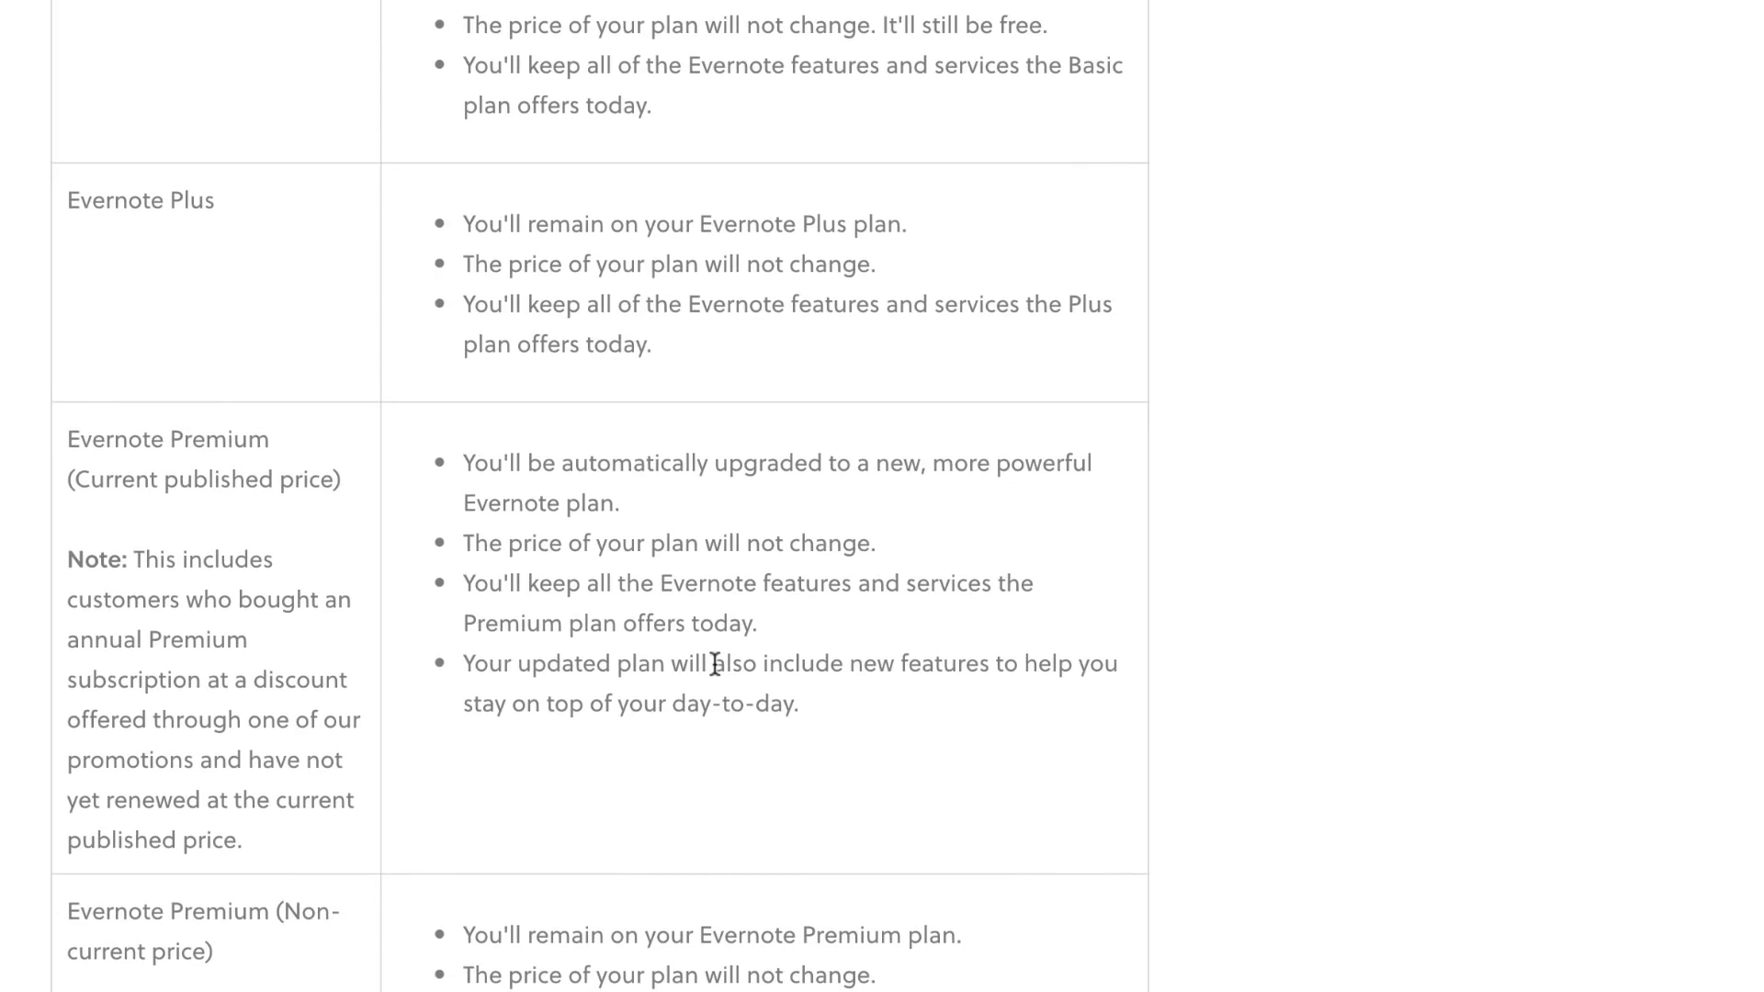
scroll(715, 663, down, 2)
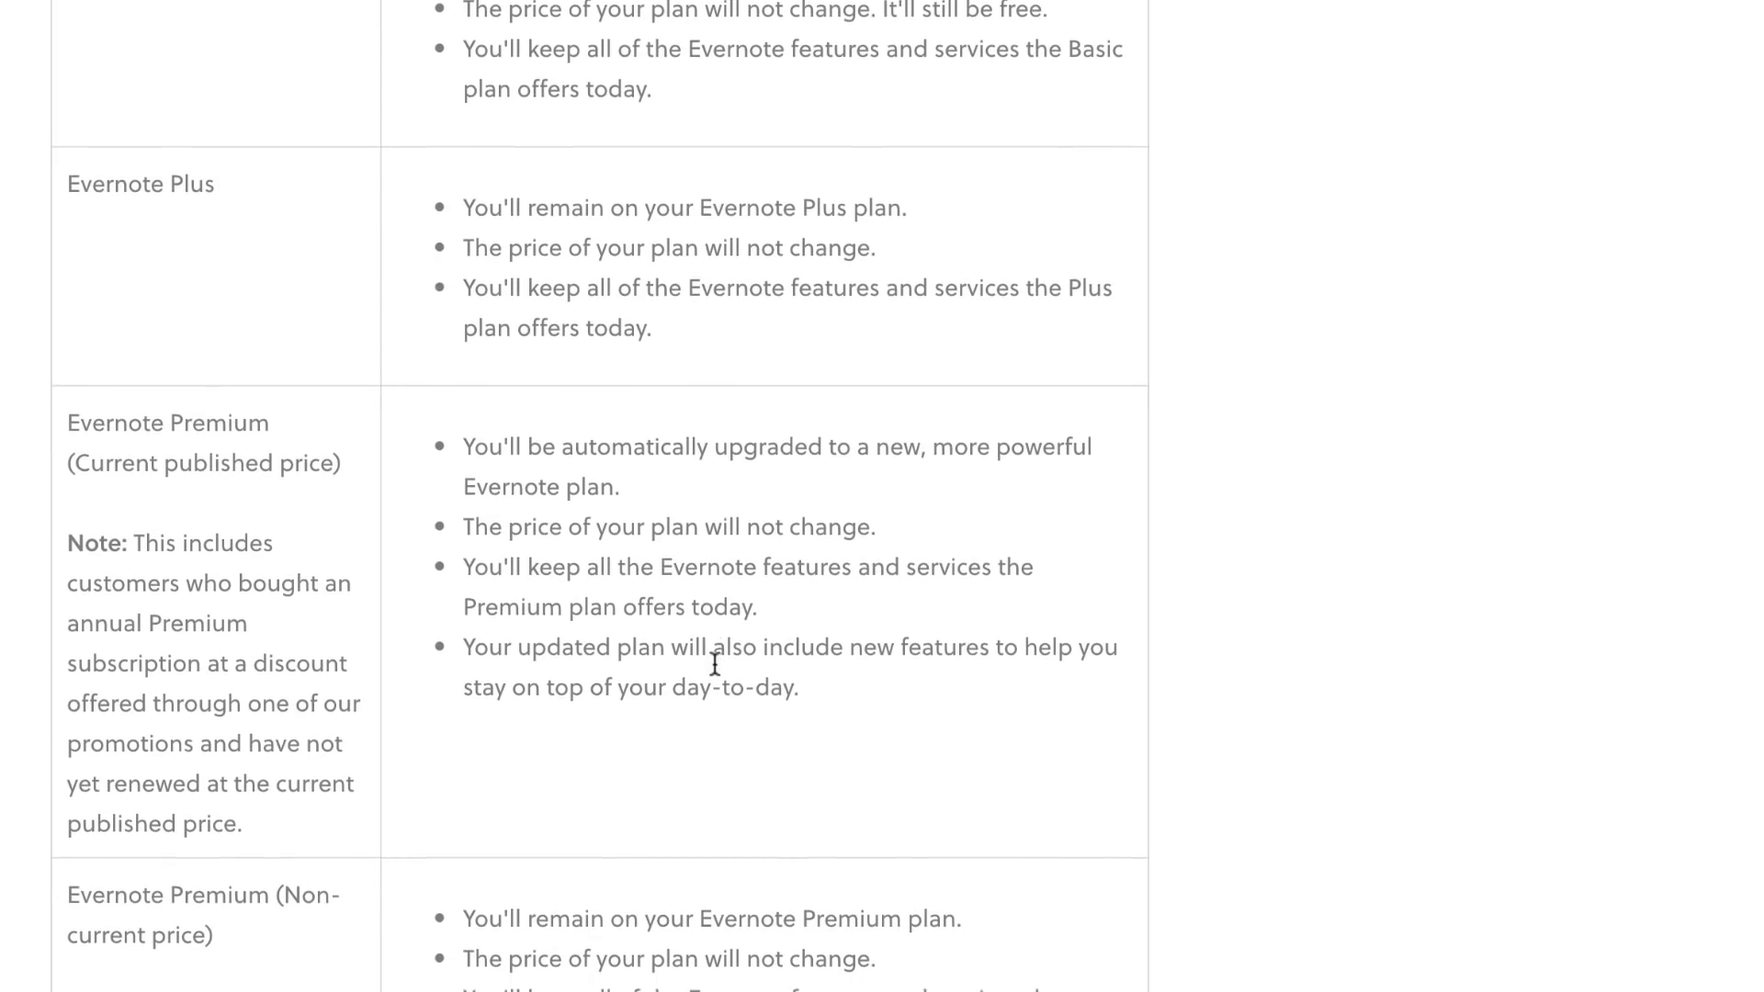
scroll(716, 665, down, 5)
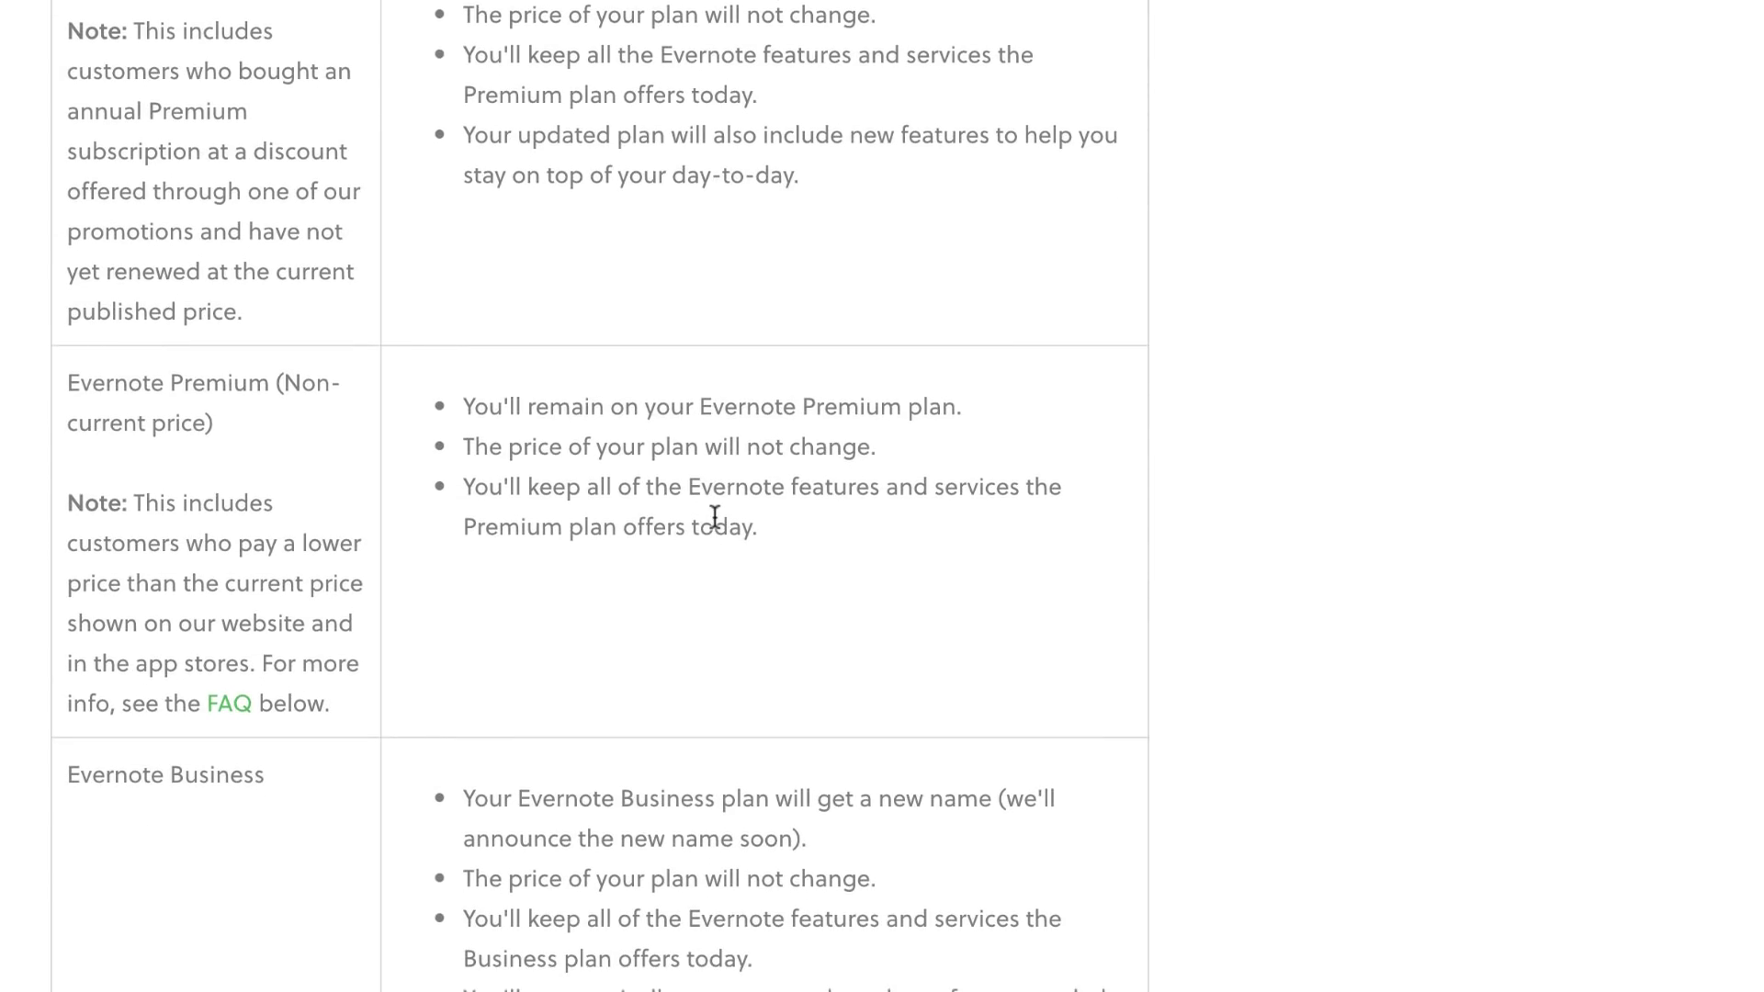
drag(799, 177, 427, 138)
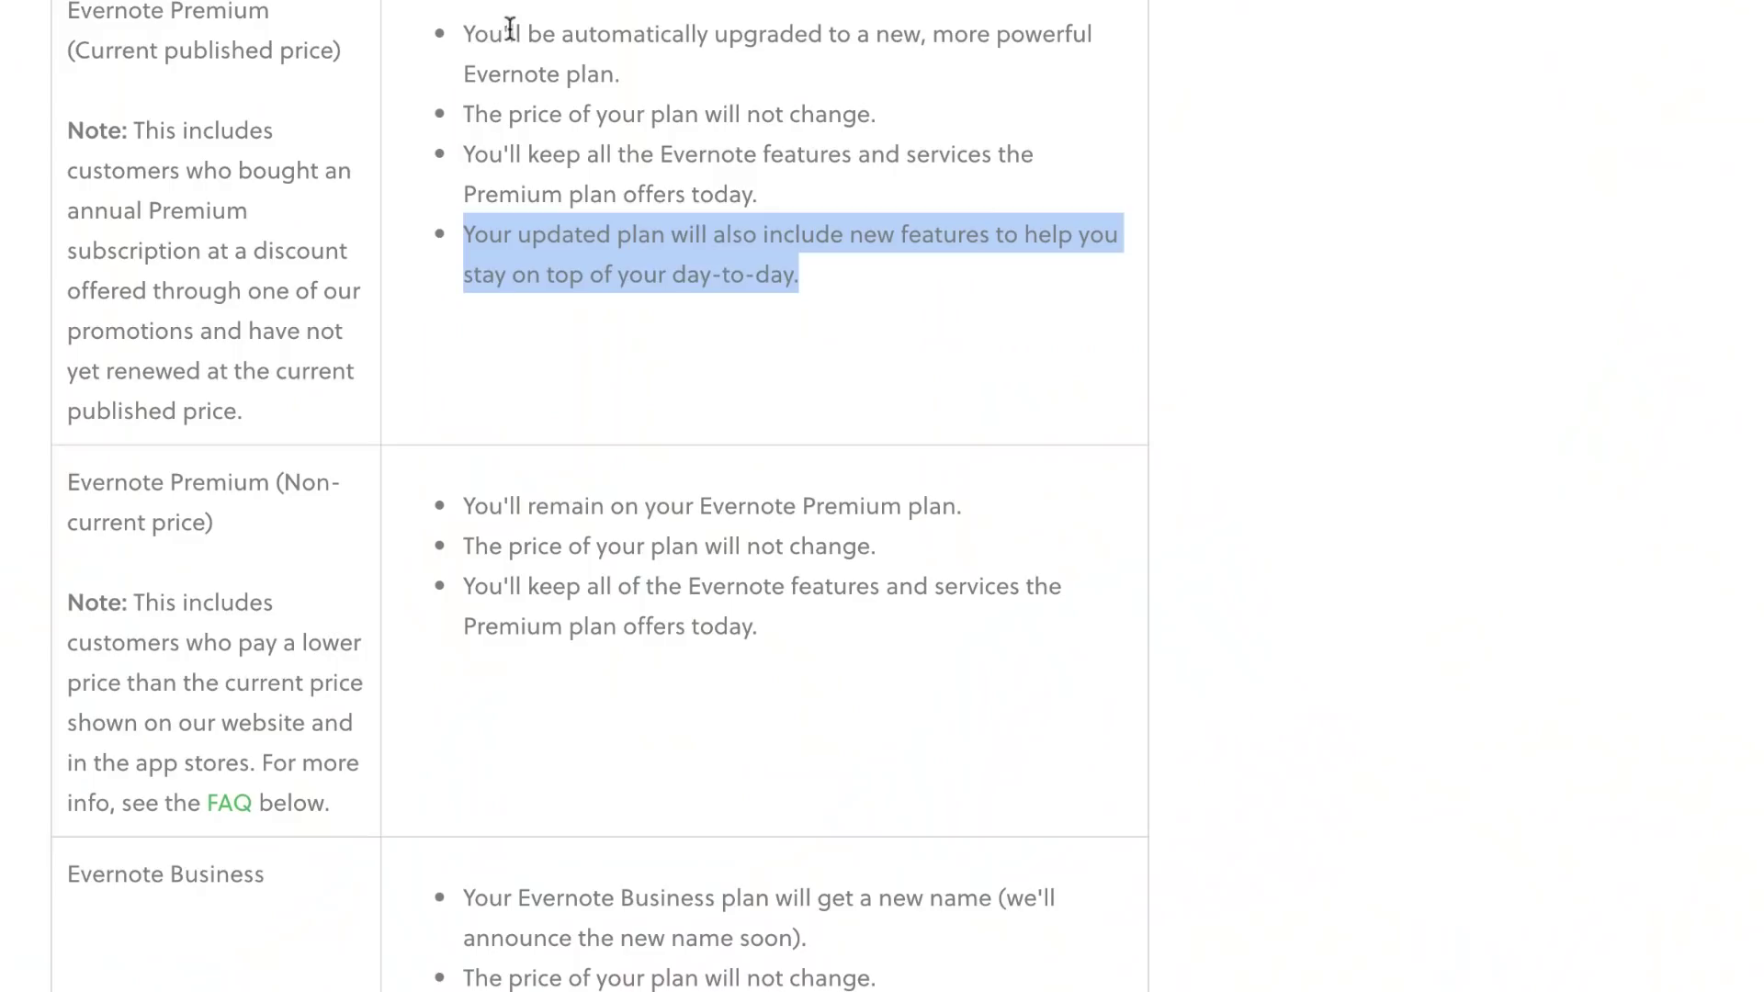
click(462, 40)
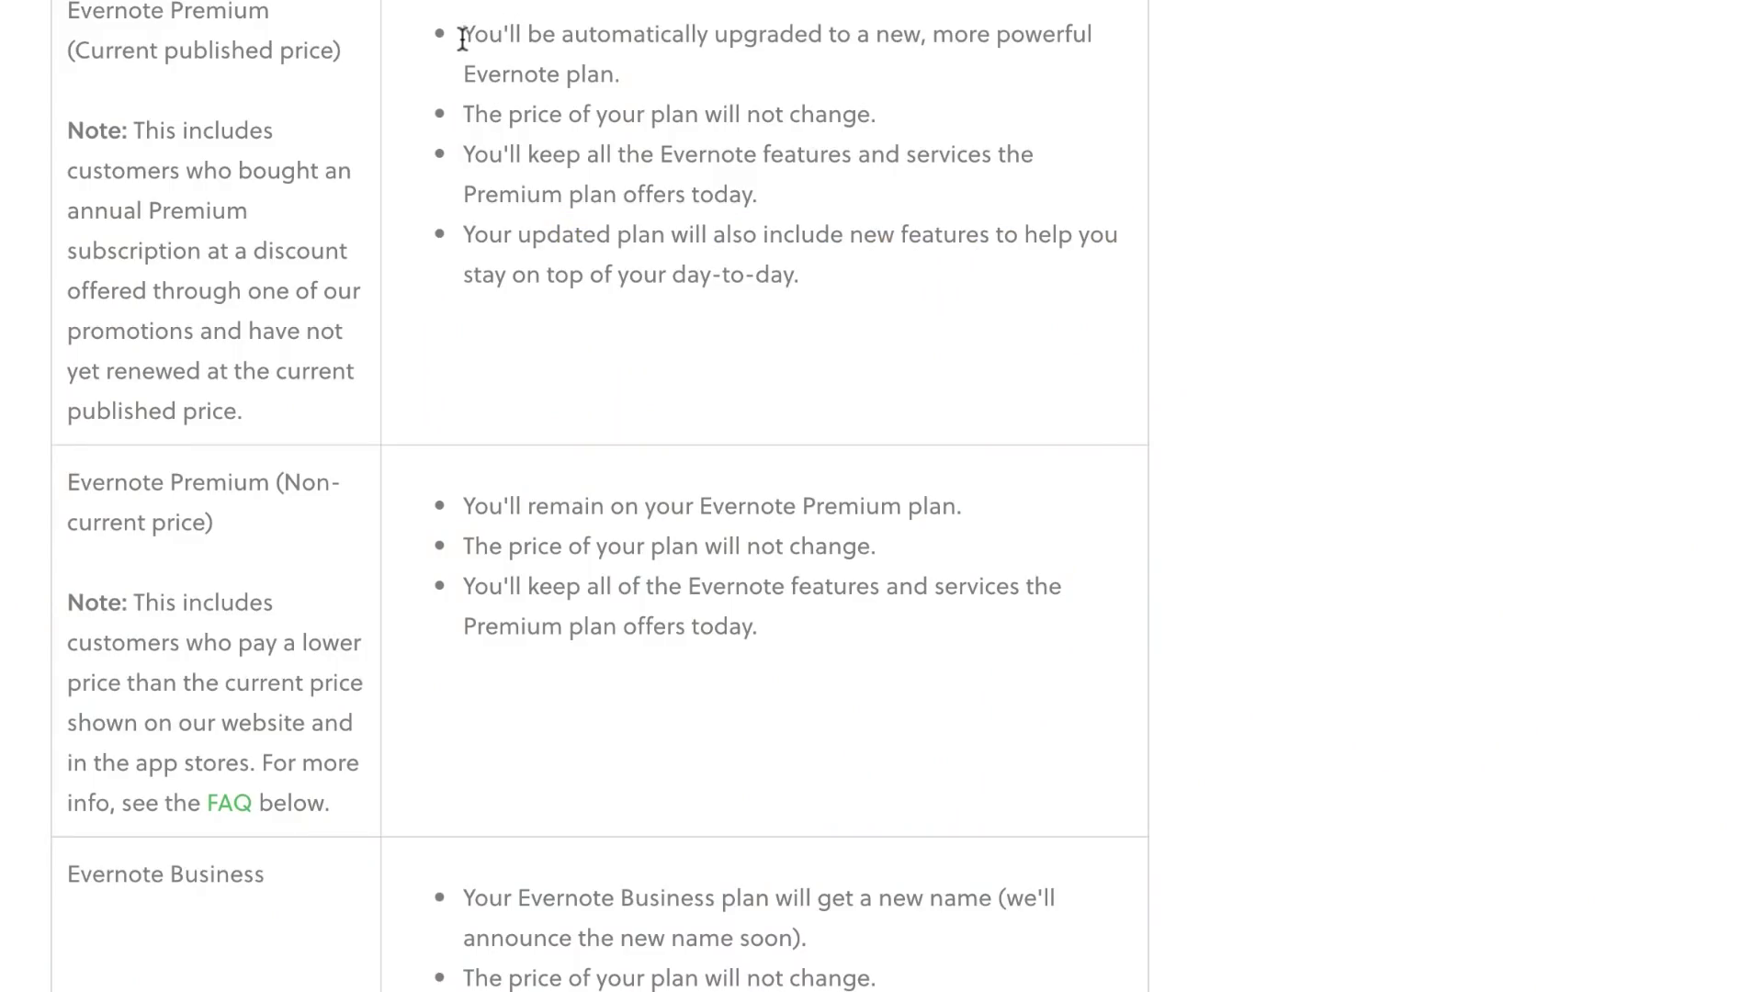
drag(462, 40, 641, 92)
triple_click(735, 248)
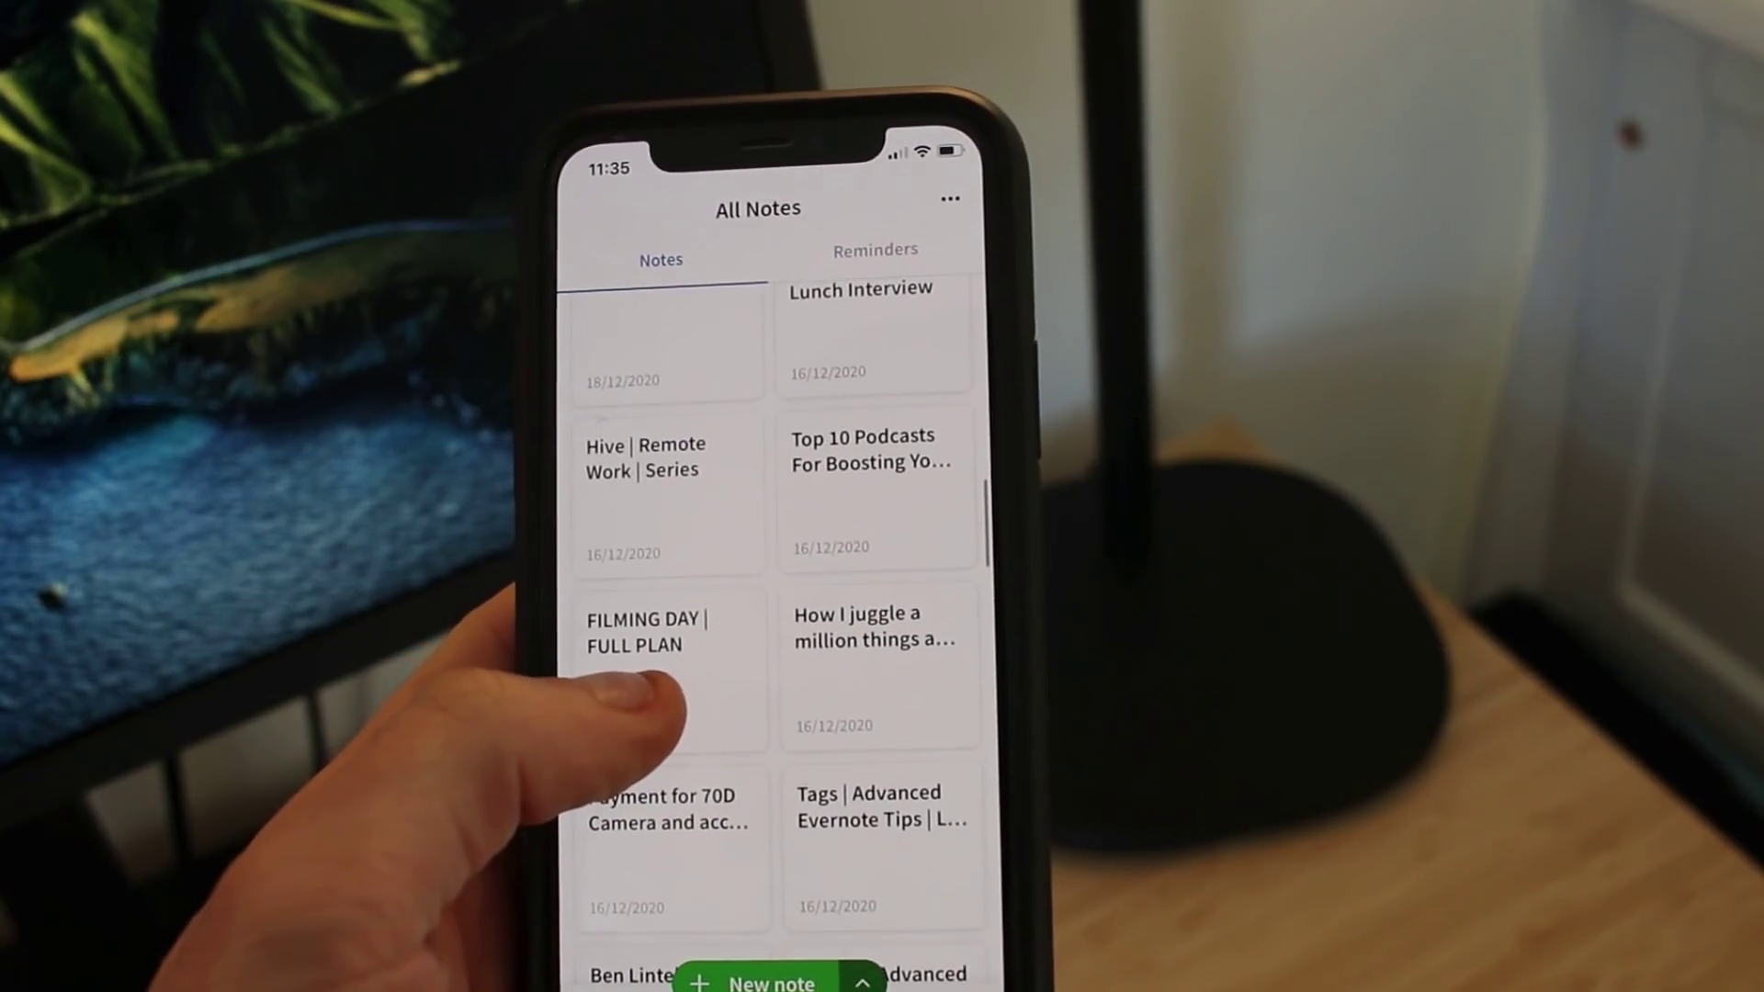
scroll(772, 597, up, 6)
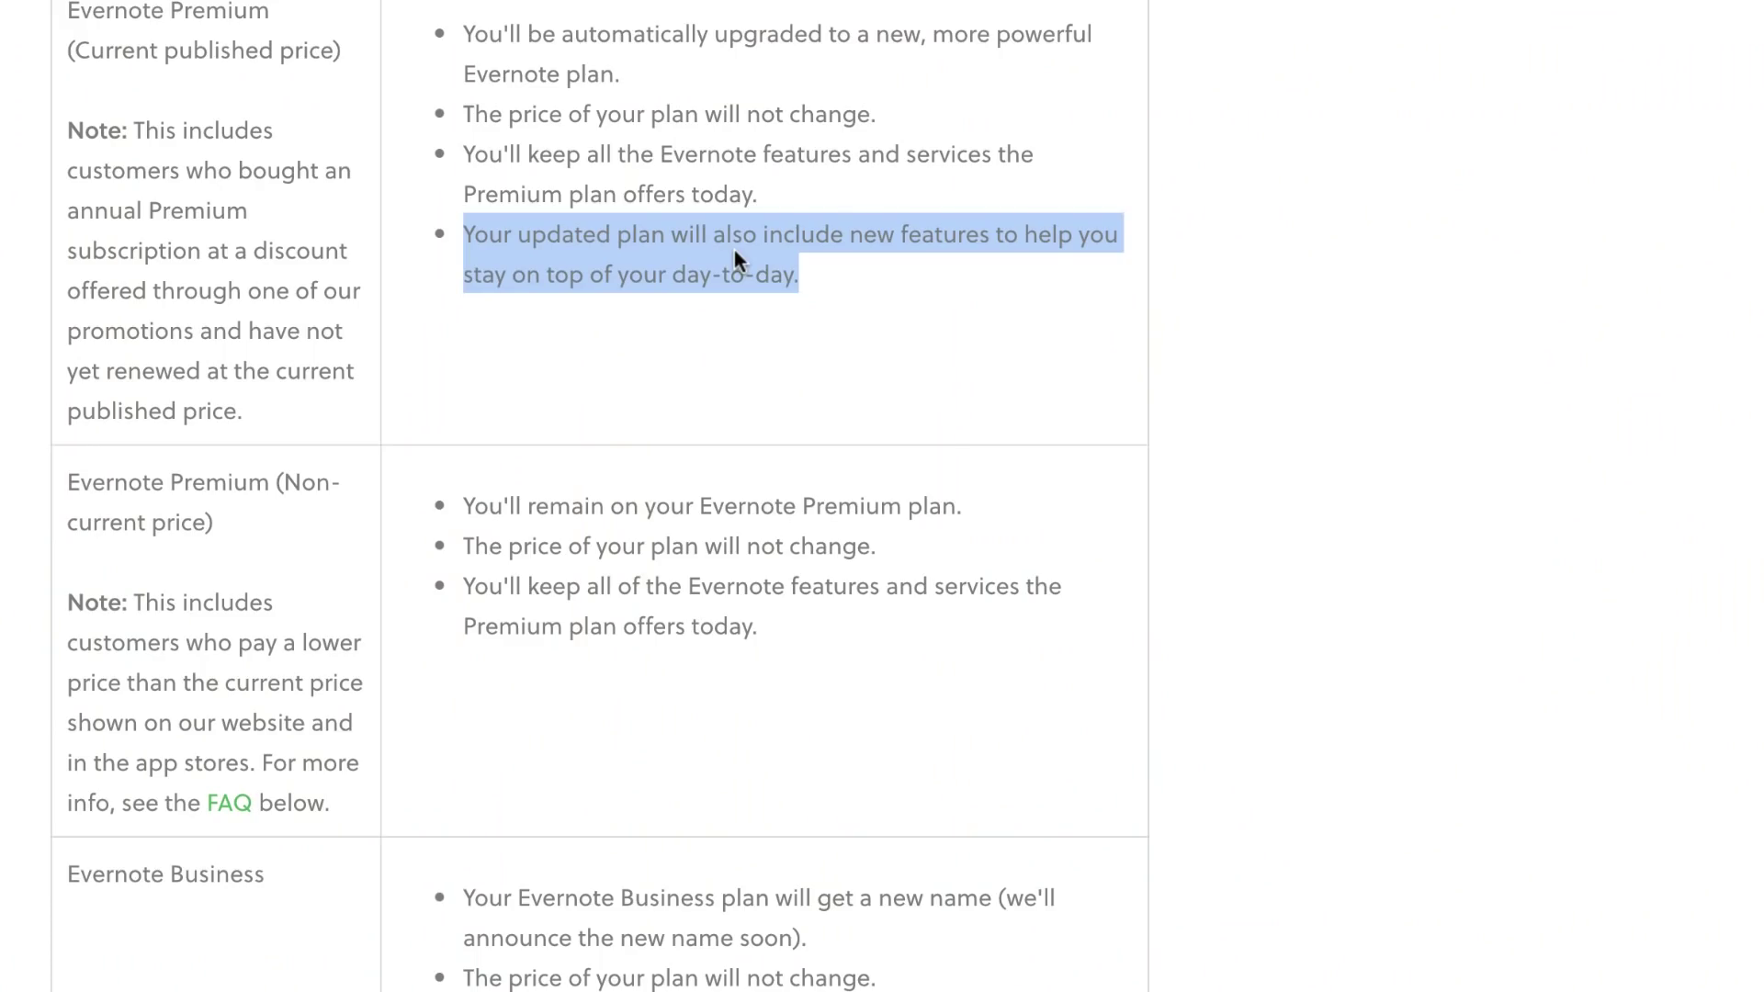
- Highlight the Business plan's new-features bullet, then its new-name bullet, and scroll back up
scroll(734, 248, down, 3)
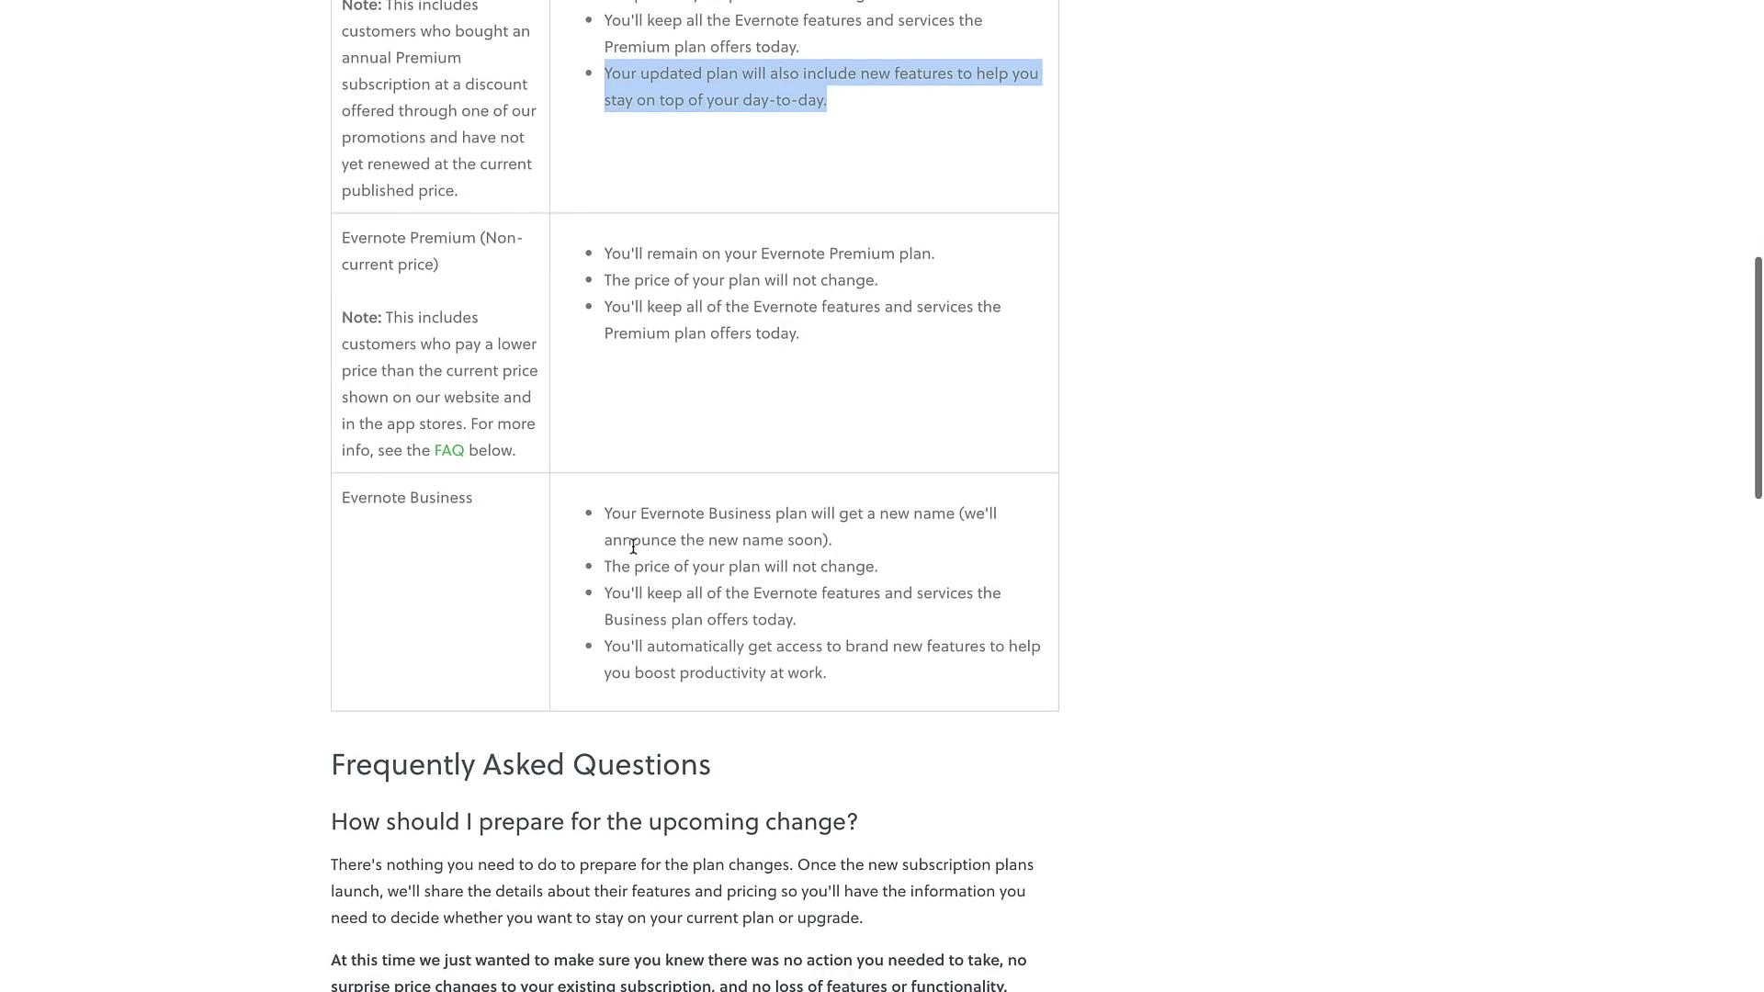
drag(610, 646, 838, 685)
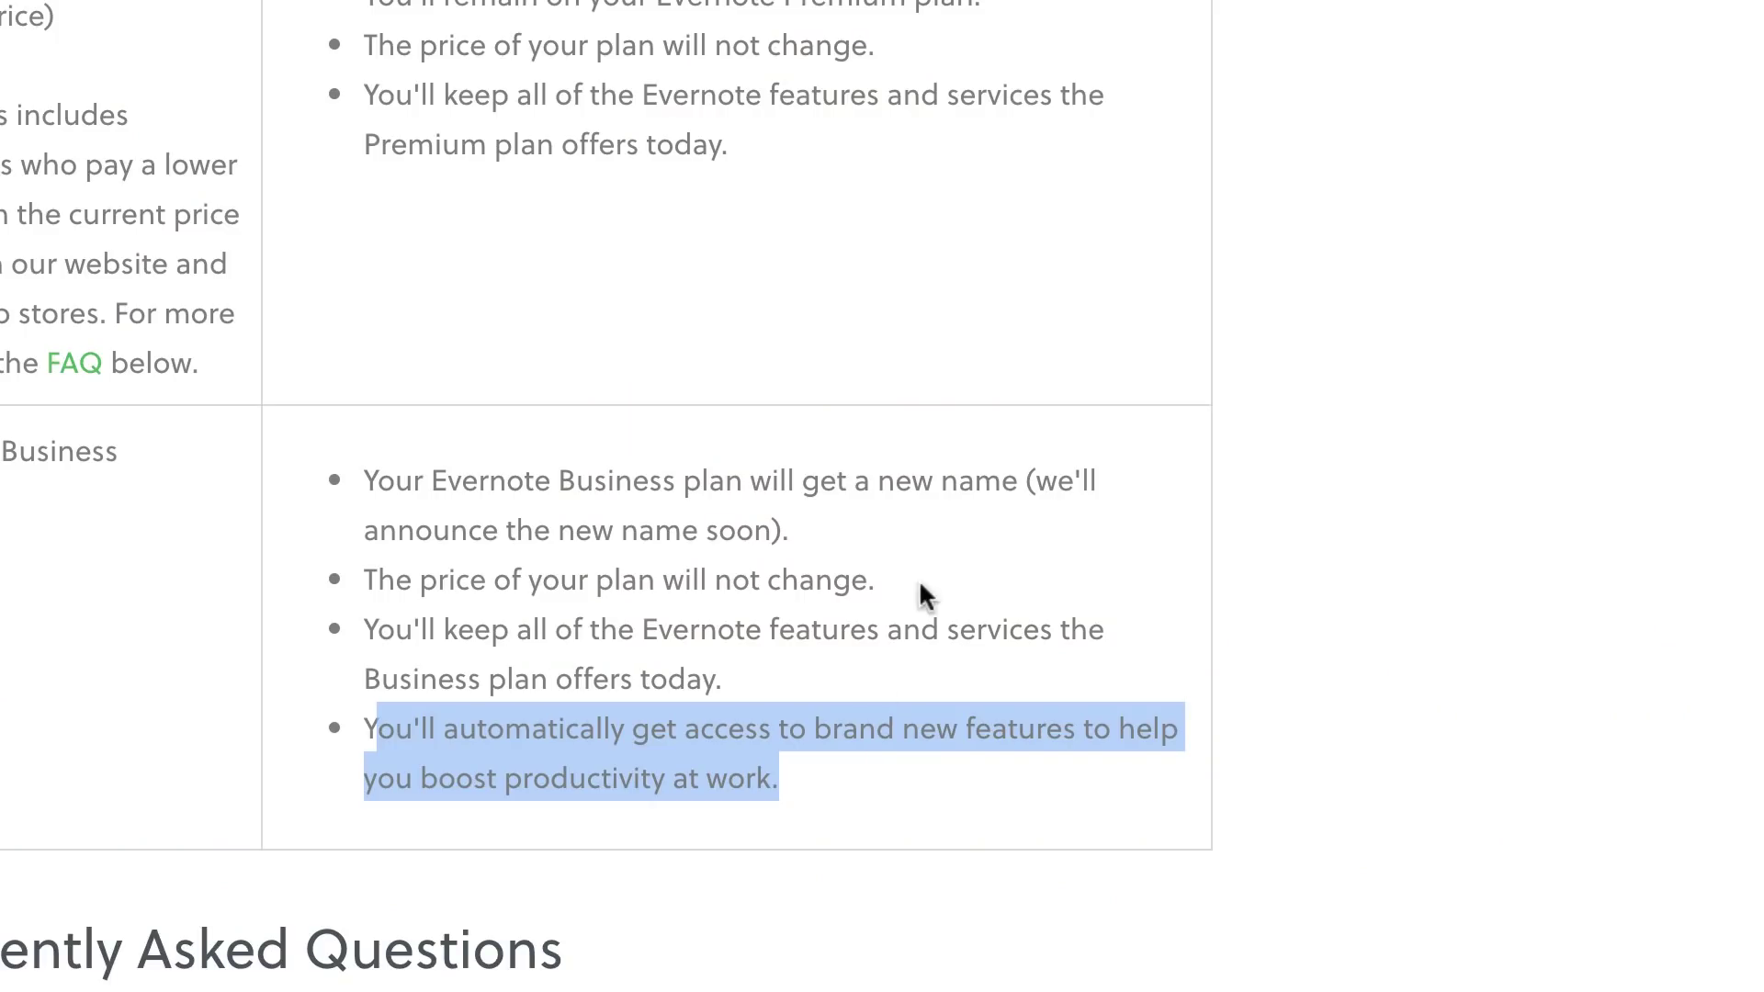
drag(803, 530, 753, 439)
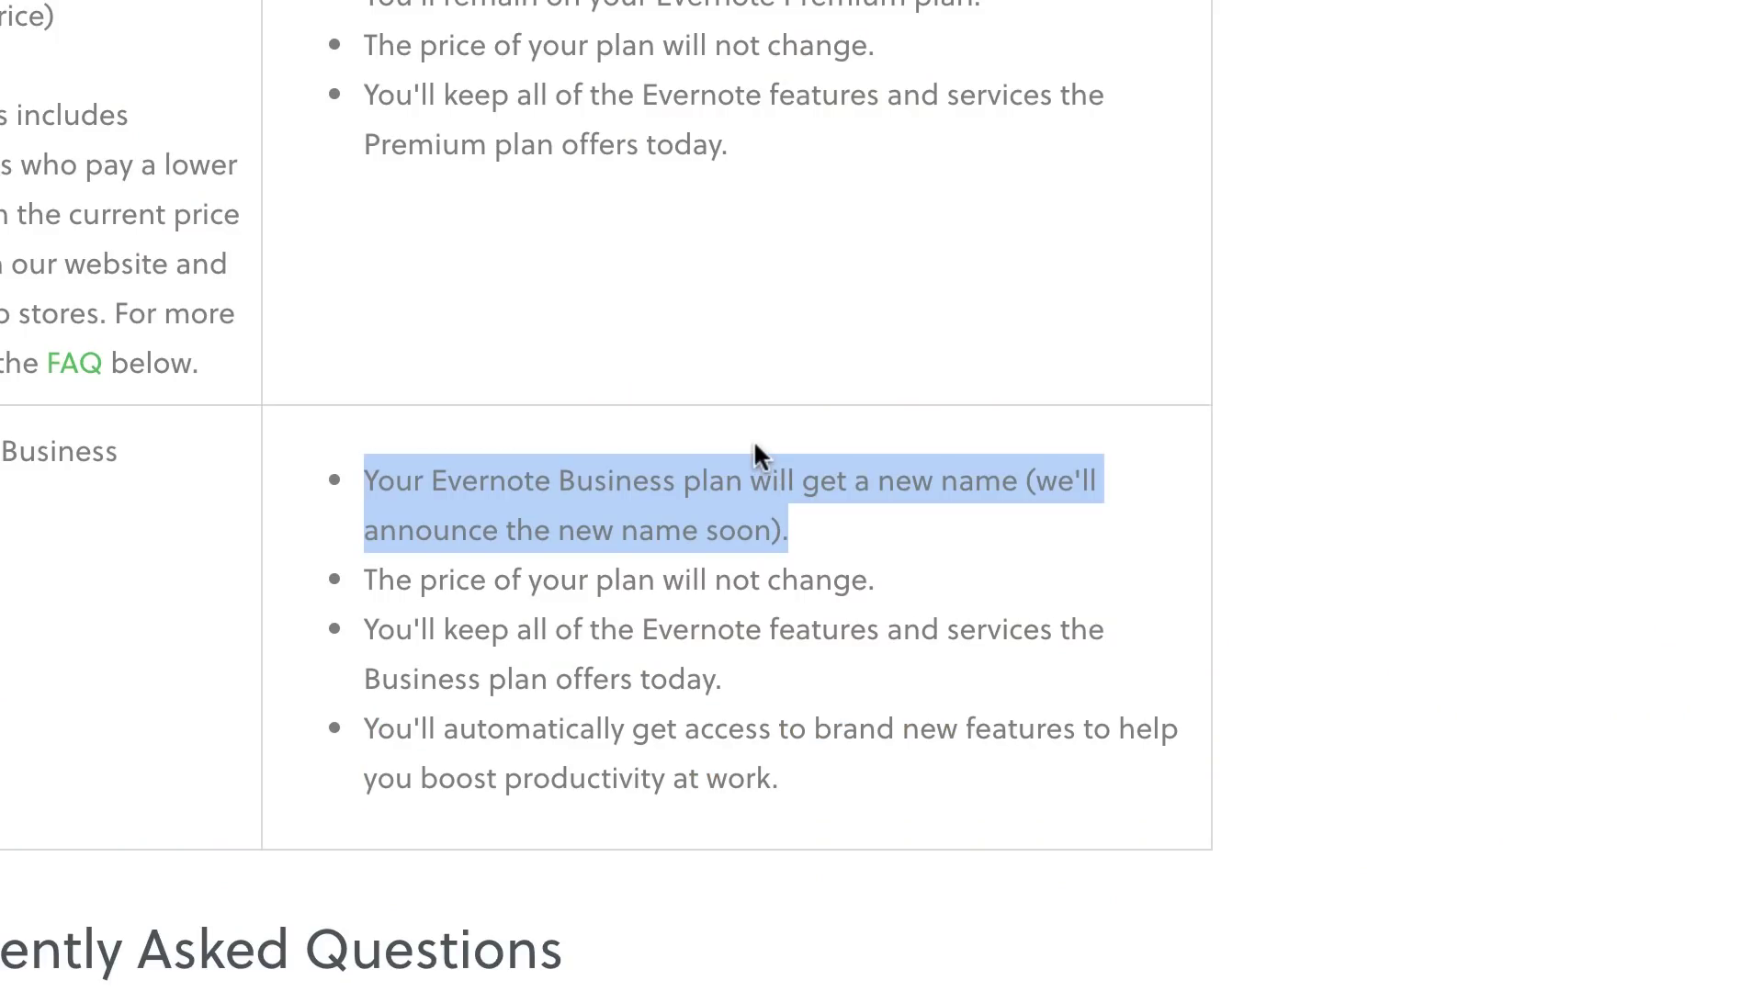
scroll(812, 492, up, 7)
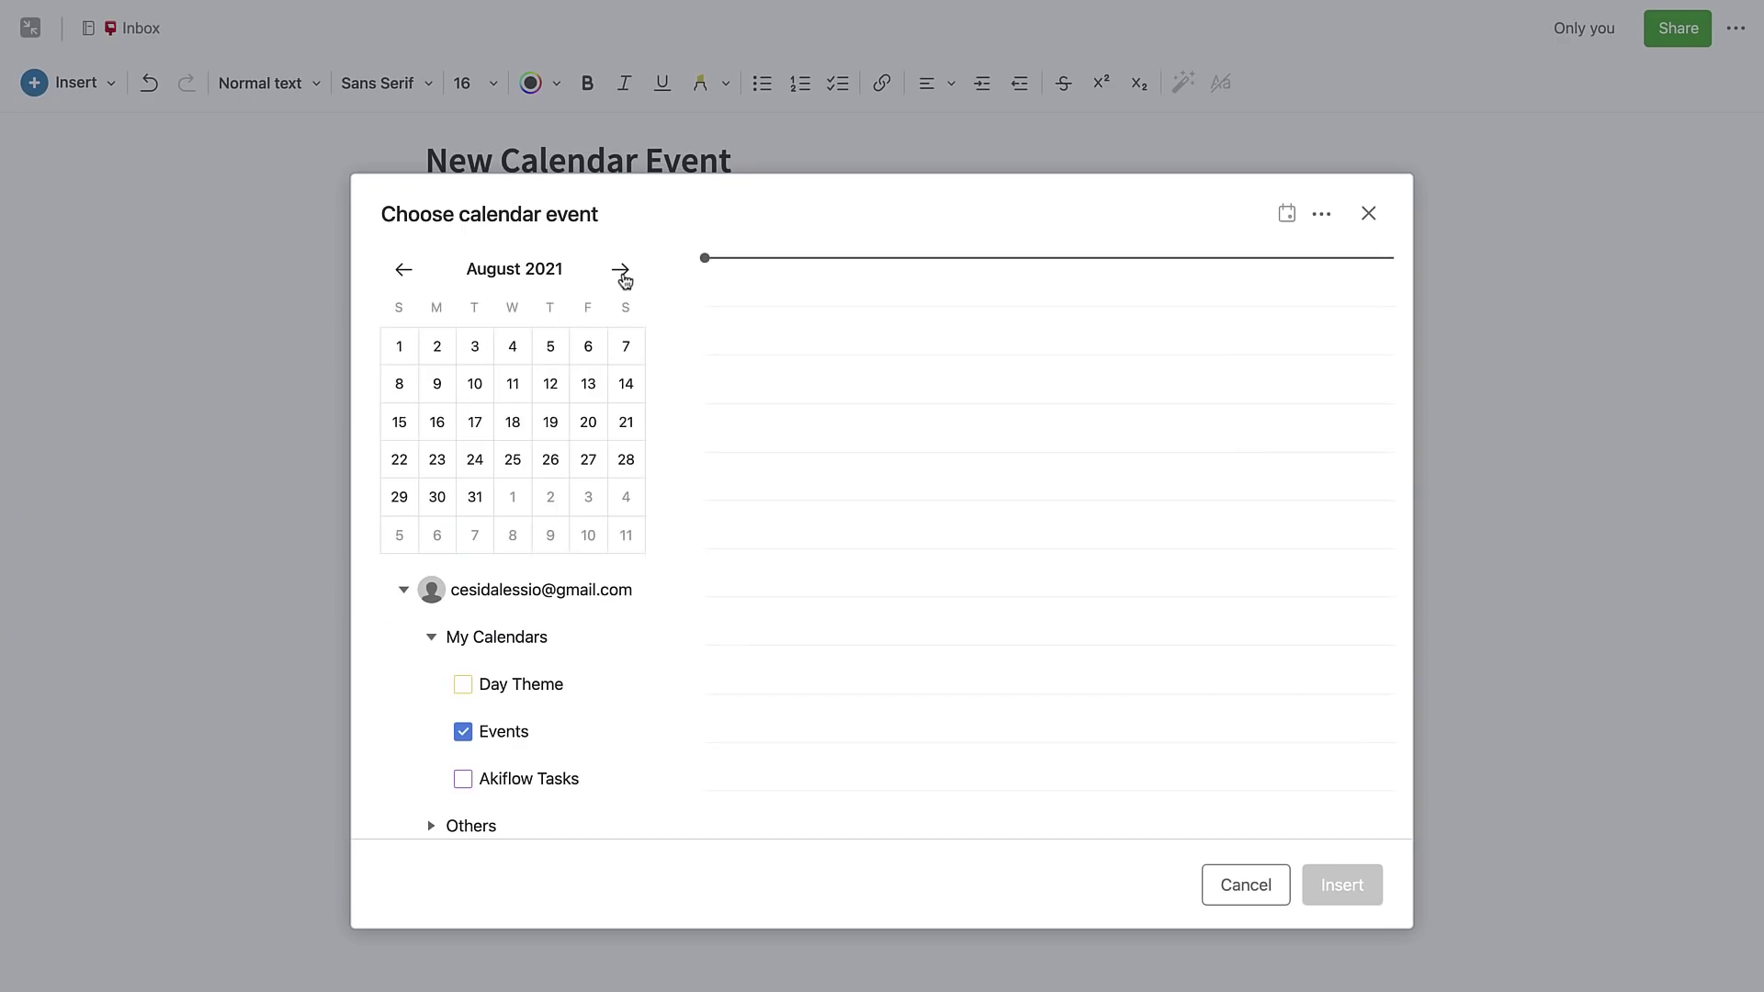
- Insert the Wed 14 July 2021, 6:30–7:00 pm event as a card in the note
click(621, 270)
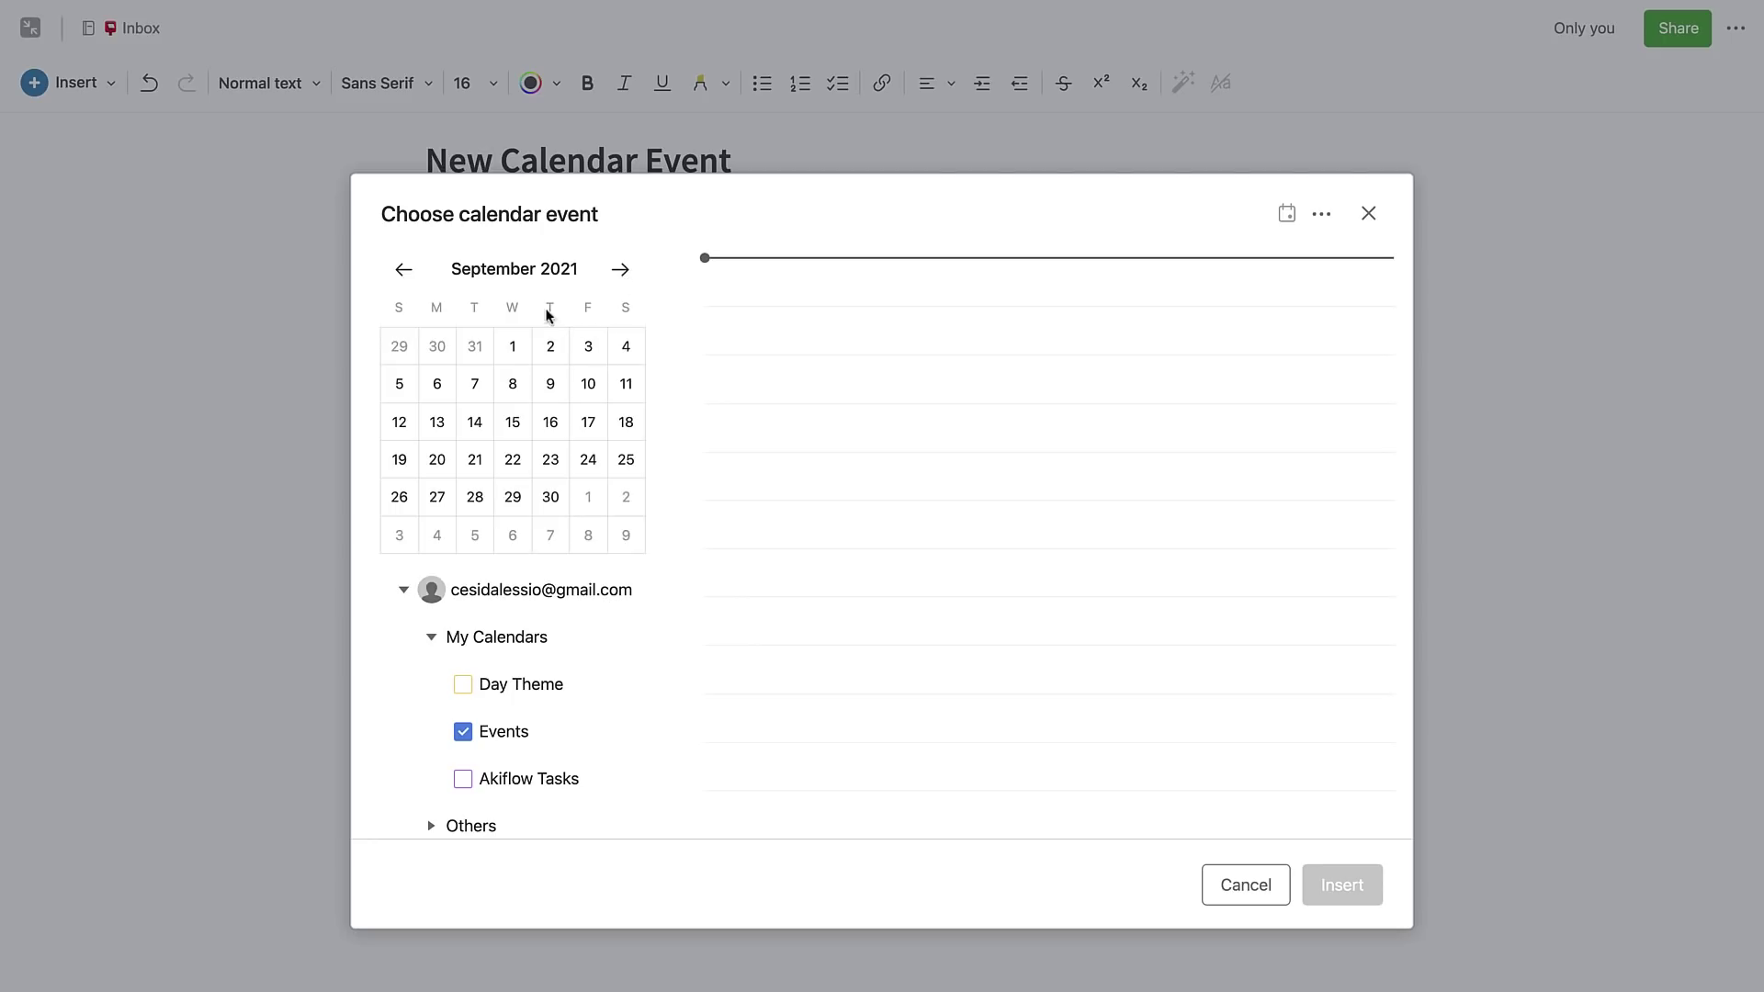
double_click(403, 269)
click(1275, 286)
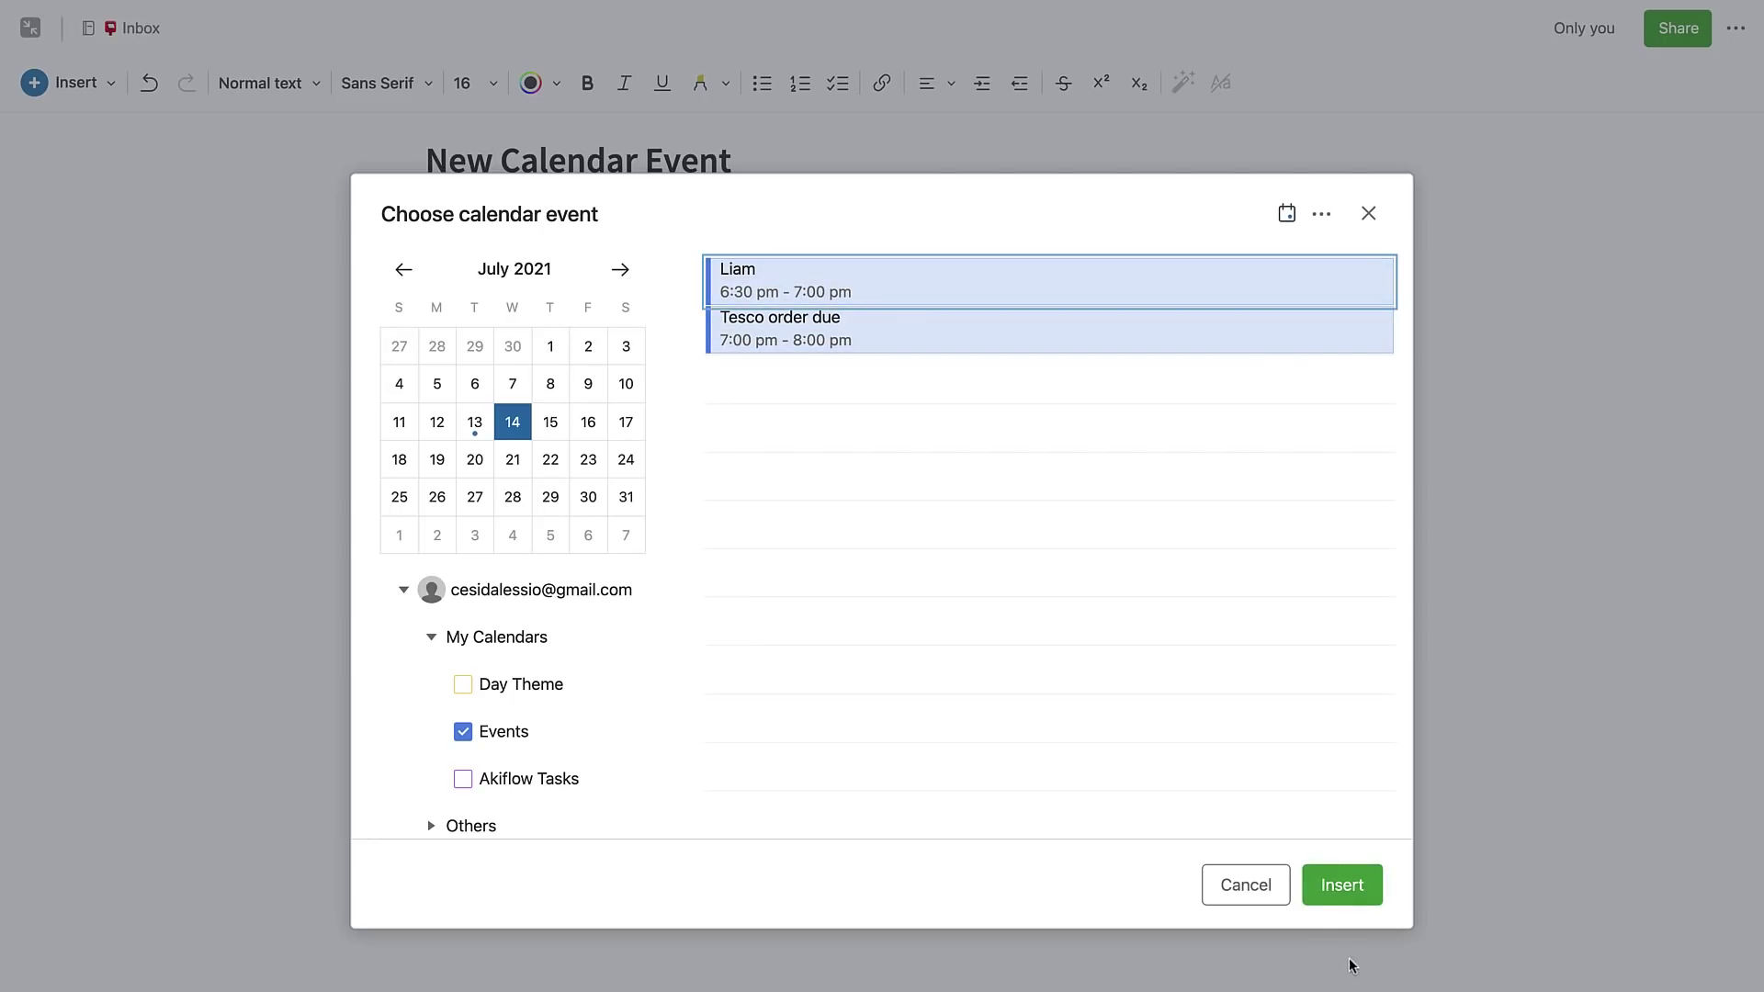
click(1342, 884)
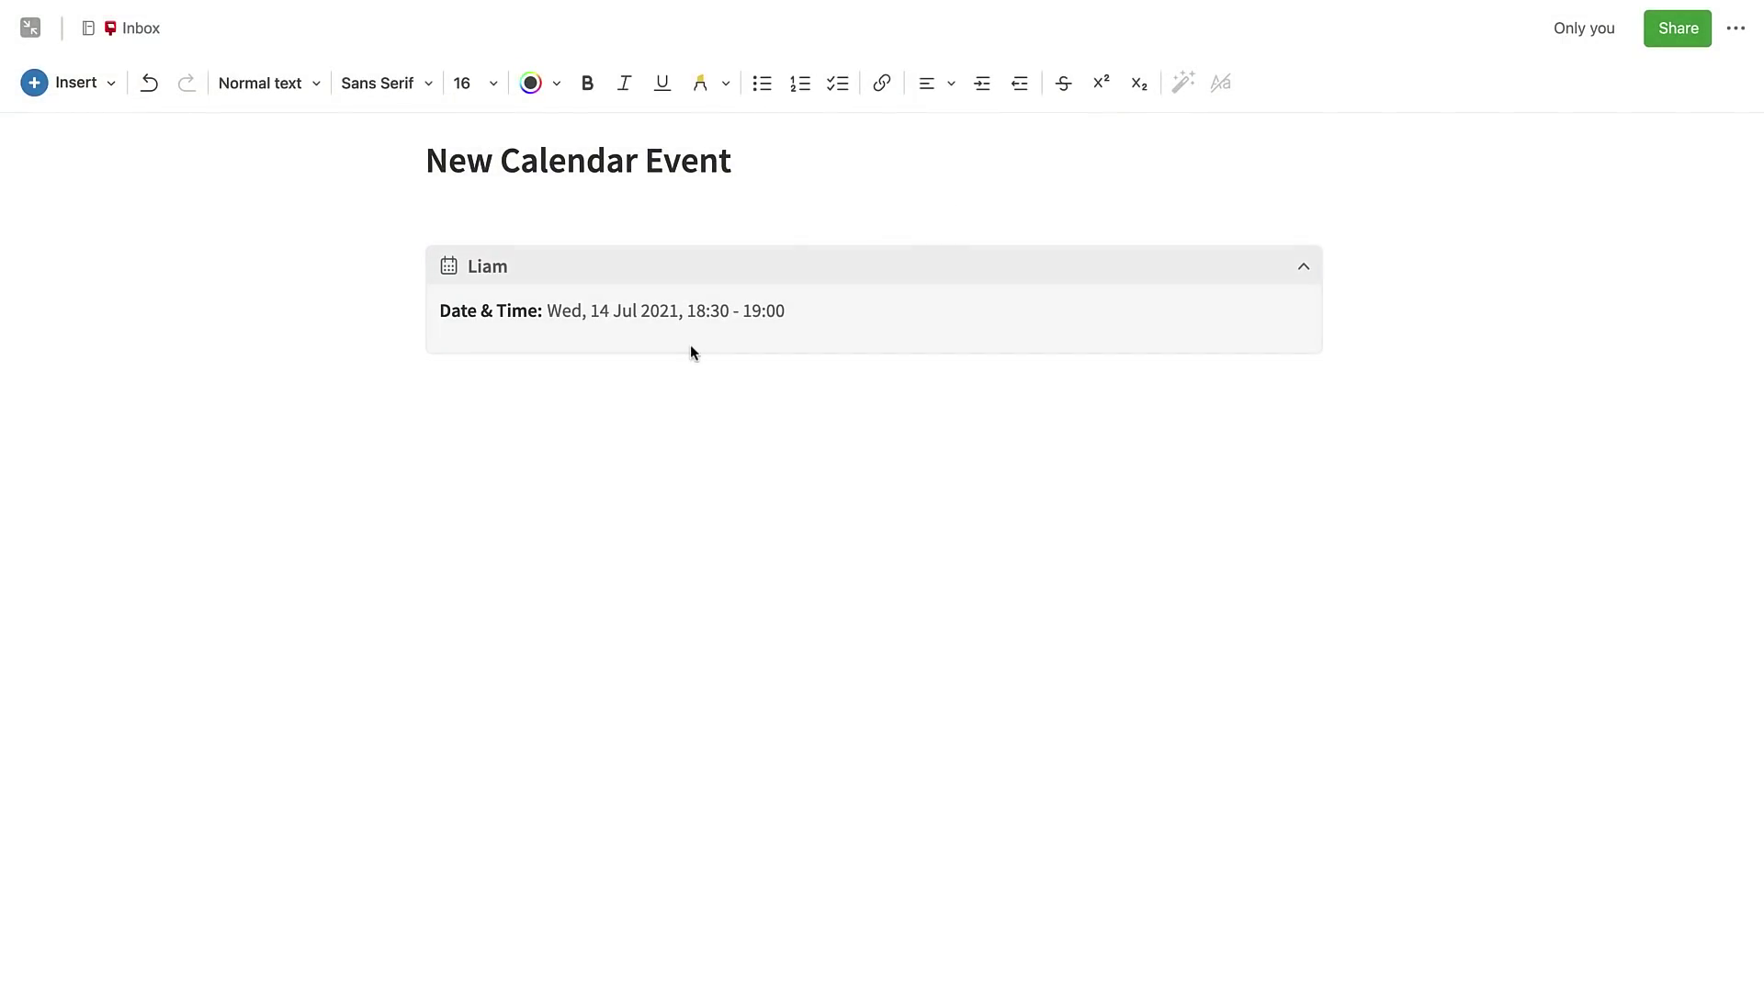